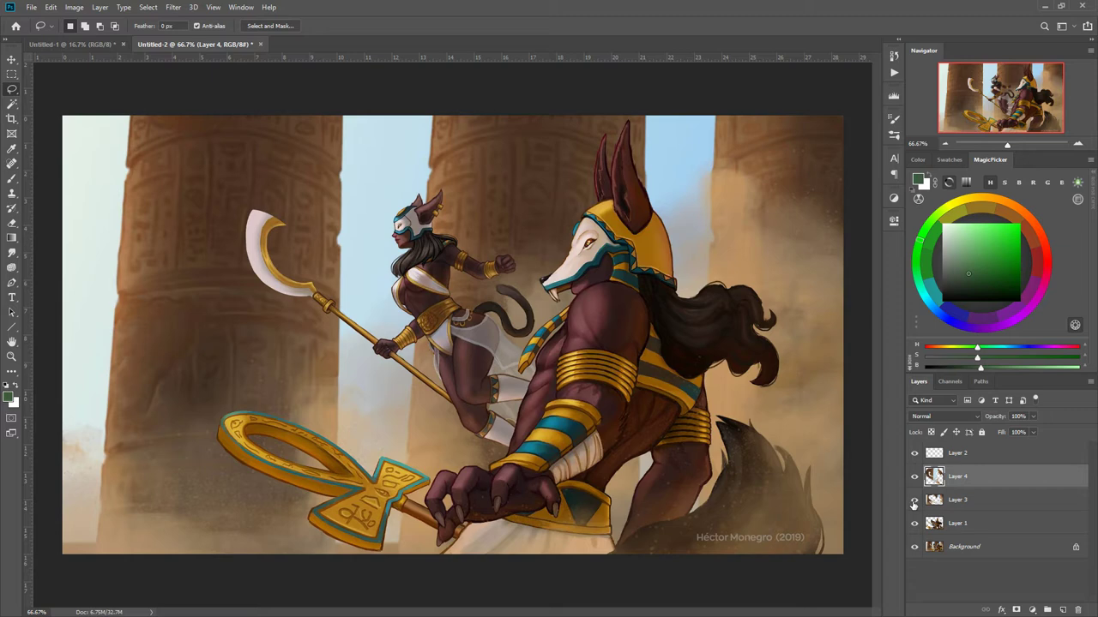
Step: Hide Layer 1 and the Background layer, and merge Layer 4 down into Layer 3
left_click(915, 523)
left_click(914, 549)
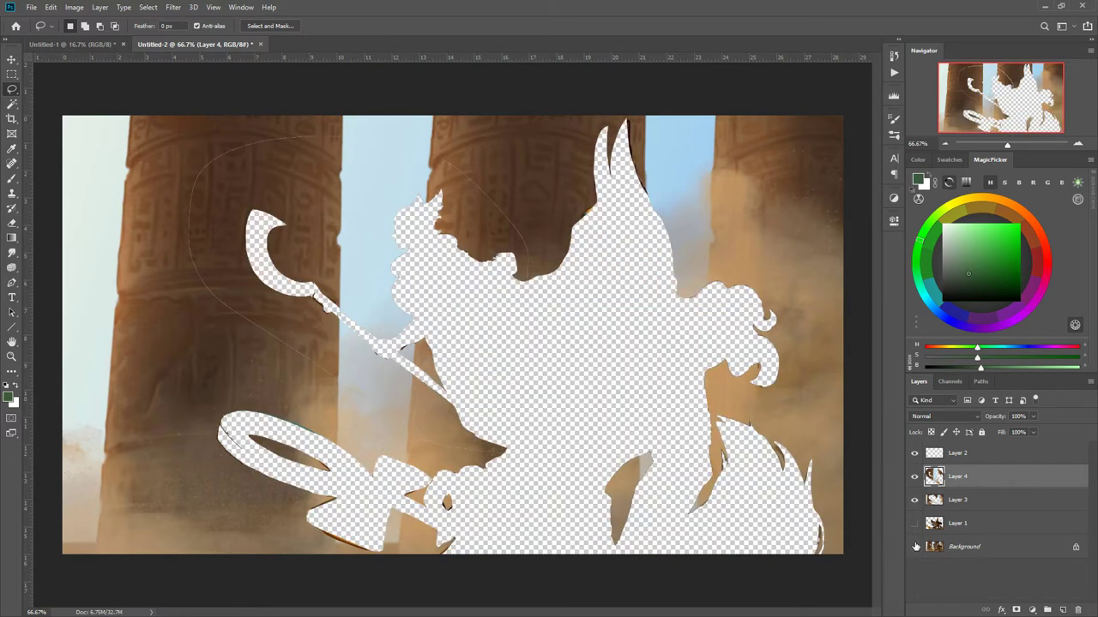
right_click(763, 438)
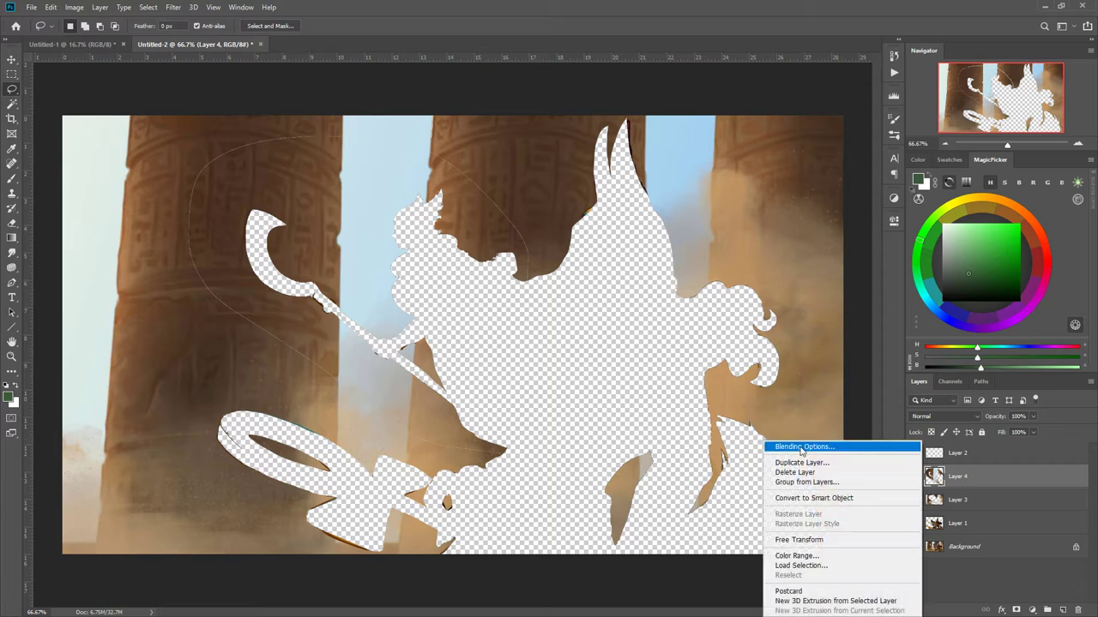
right_click(970, 482)
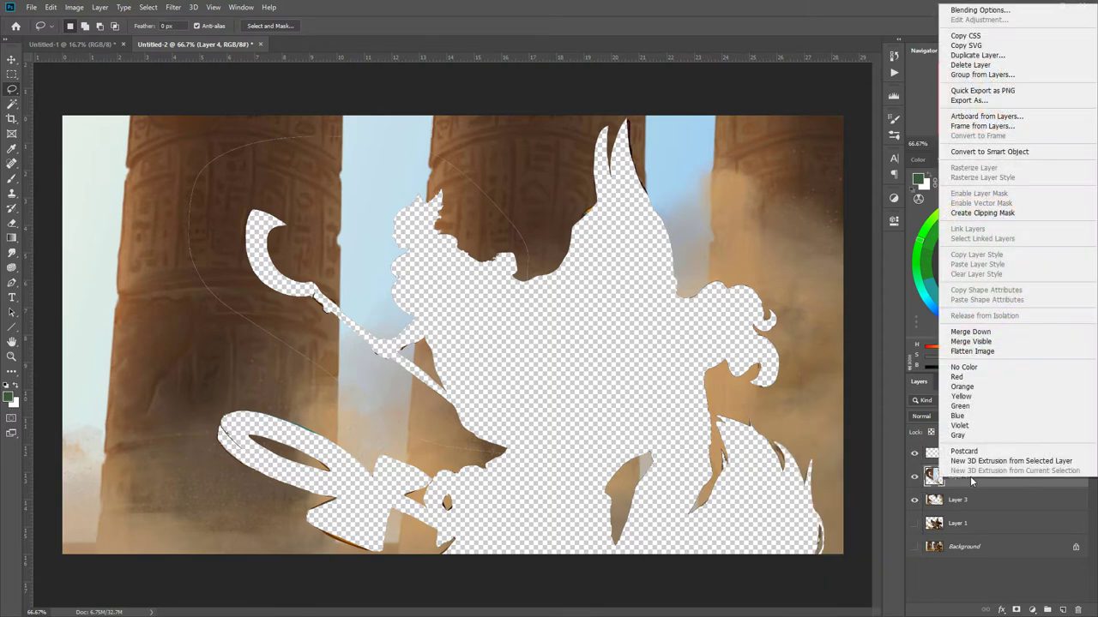
left_click(969, 486)
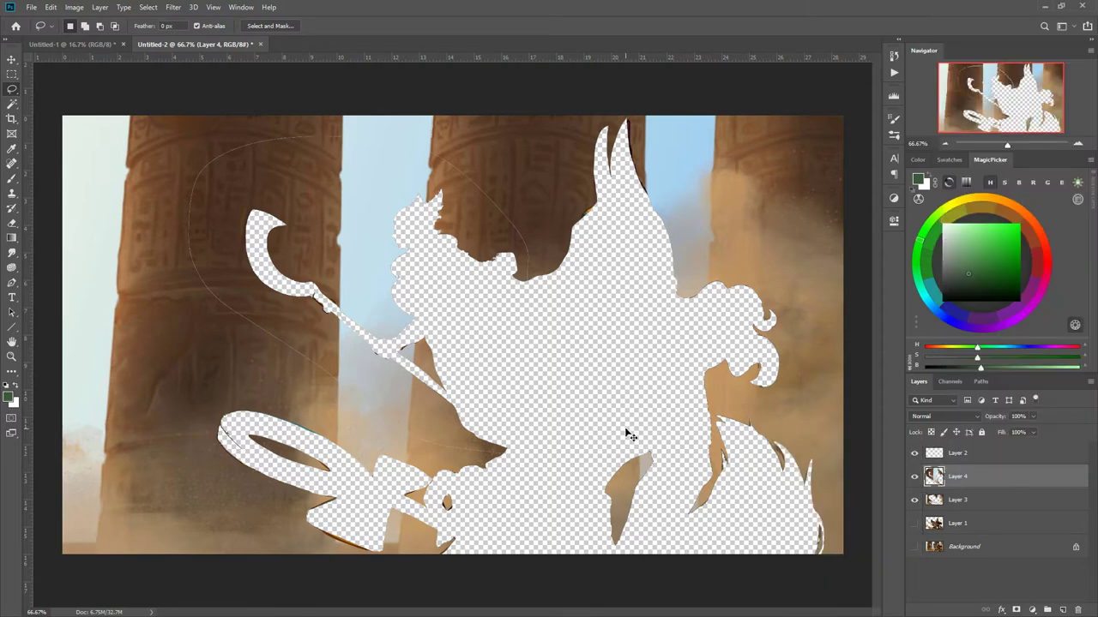
key("ctrl+e")
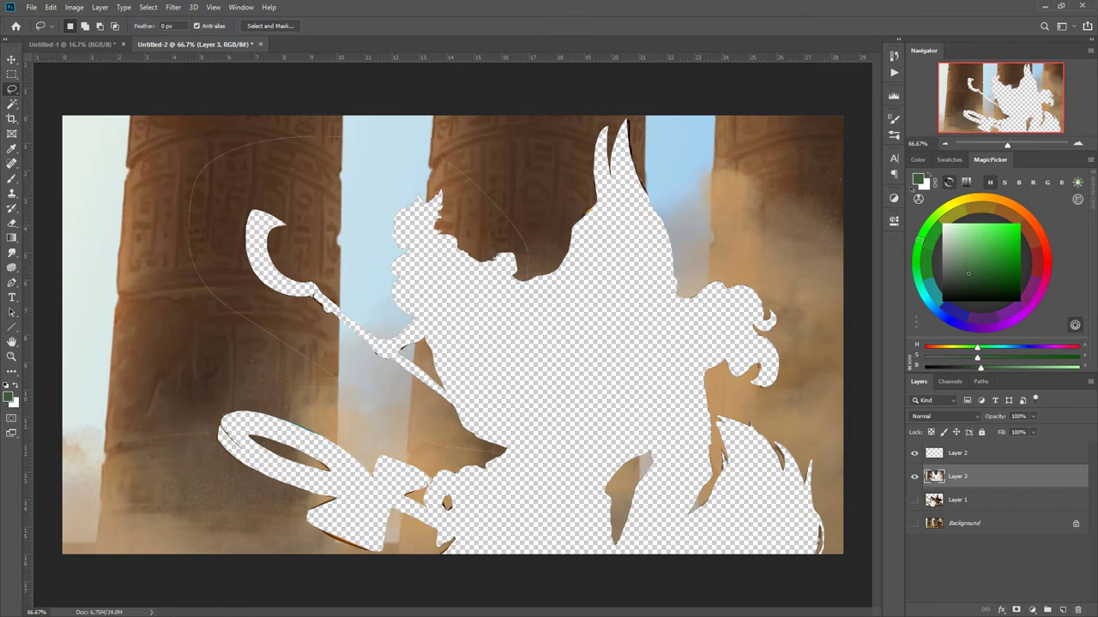
Step: Show Layer 1, move it above Layer 3, and turn the Background layer's visibility back on
left_click(935, 501)
left_click(913, 500)
left_click_drag(936, 502, 937, 468)
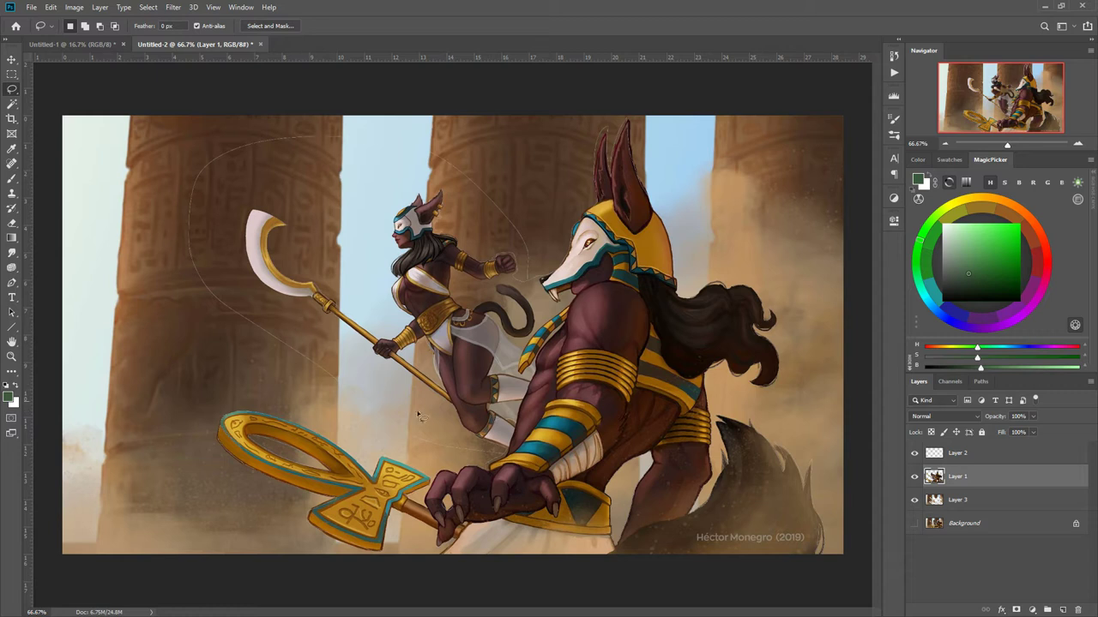
left_click(914, 523)
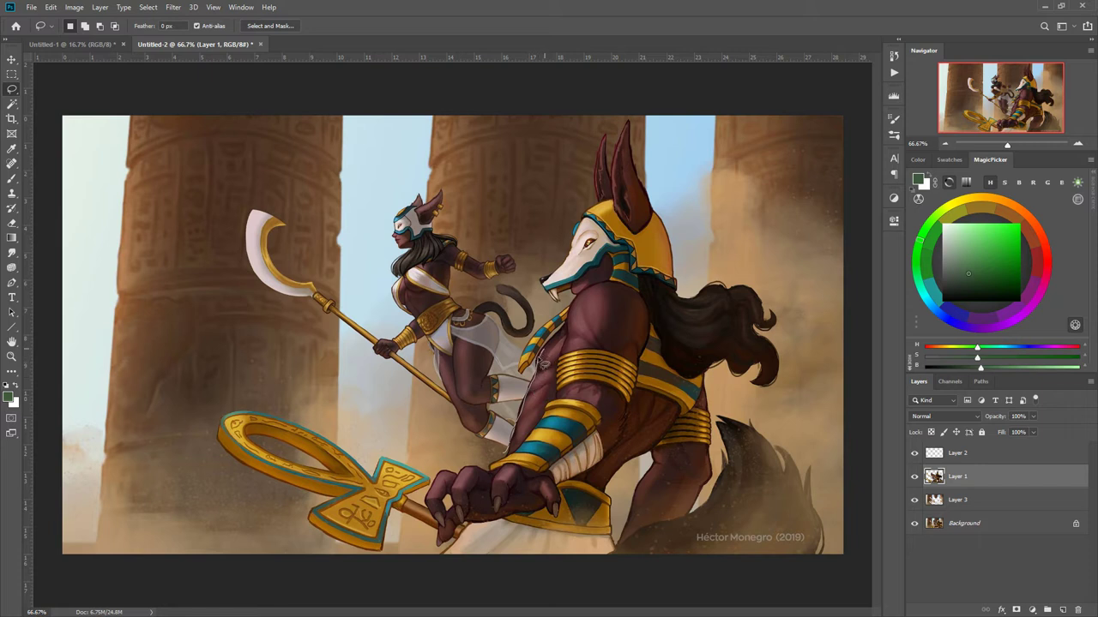
Step: Lasso loosely around the cat-masked woman and her spear on Layer 1, and separate the selection with Layer Via Cut
mouse_move(529, 376)
left_mouse_down()
mouse_move(534, 273)
mouse_move(296, 146)
mouse_move(275, 338)
mouse_move(450, 446)
mouse_move(529, 375)
left_mouse_up()
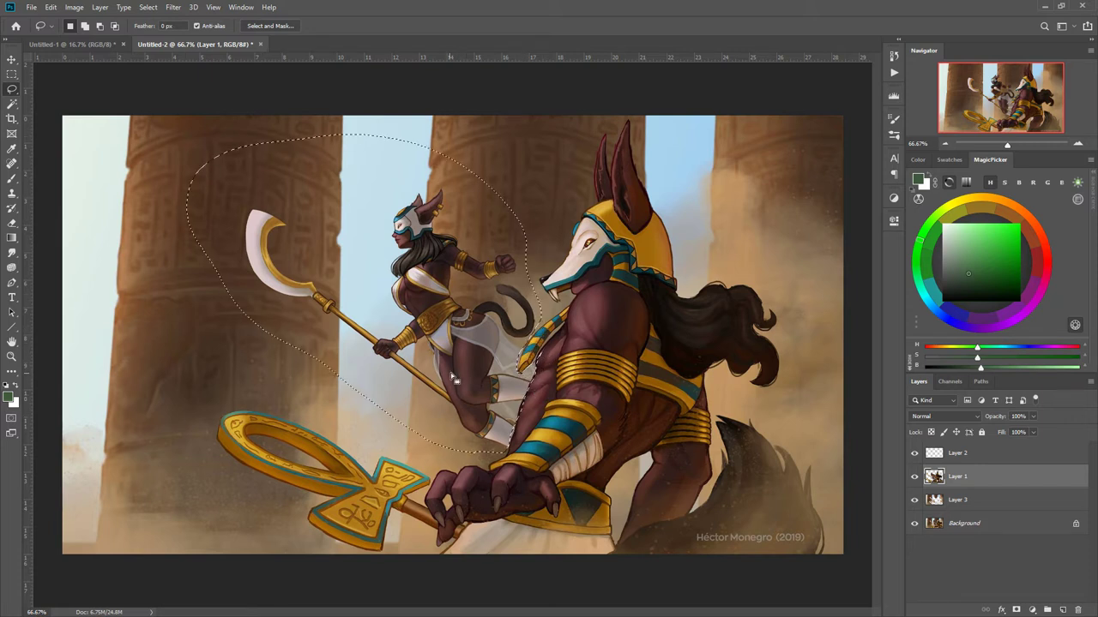
right_click(453, 374)
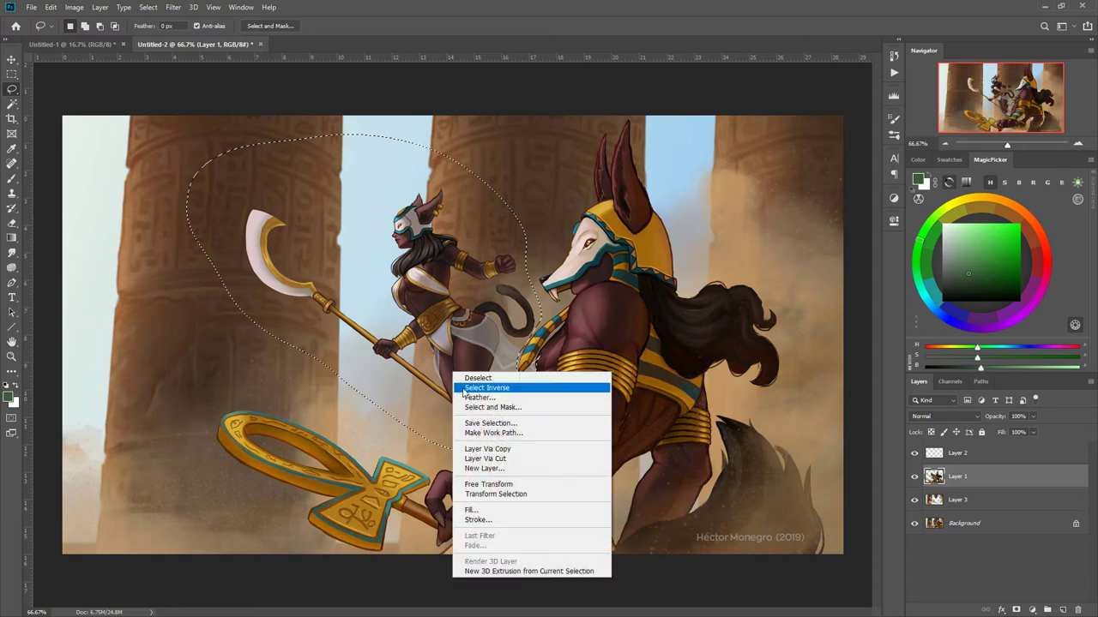
left_click(482, 459)
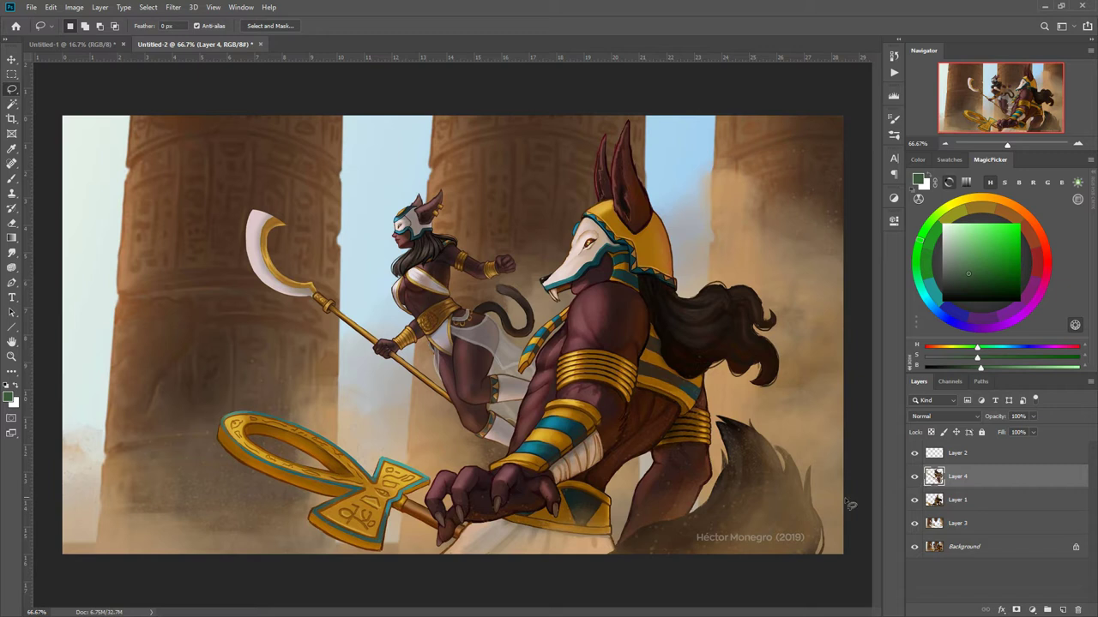
Step: Make Layer 2 active, set the foreground colour to a bright saturated red, and switch to the Brush tool
left_click(935, 456)
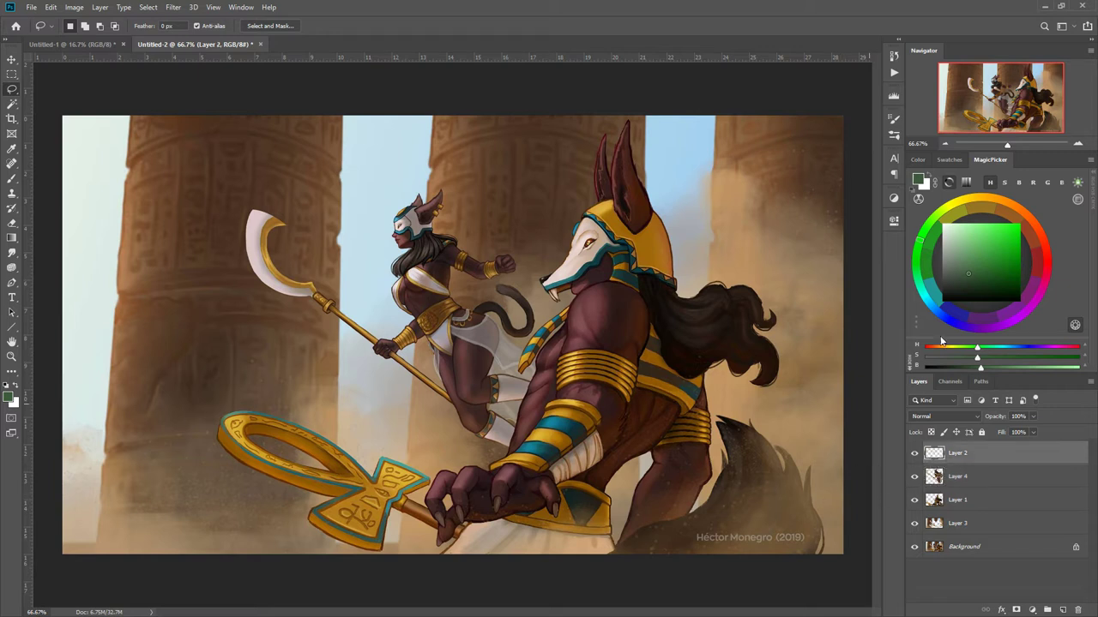
left_click(1043, 243)
left_click_drag(1011, 241, 1012, 211)
right_click(589, 394)
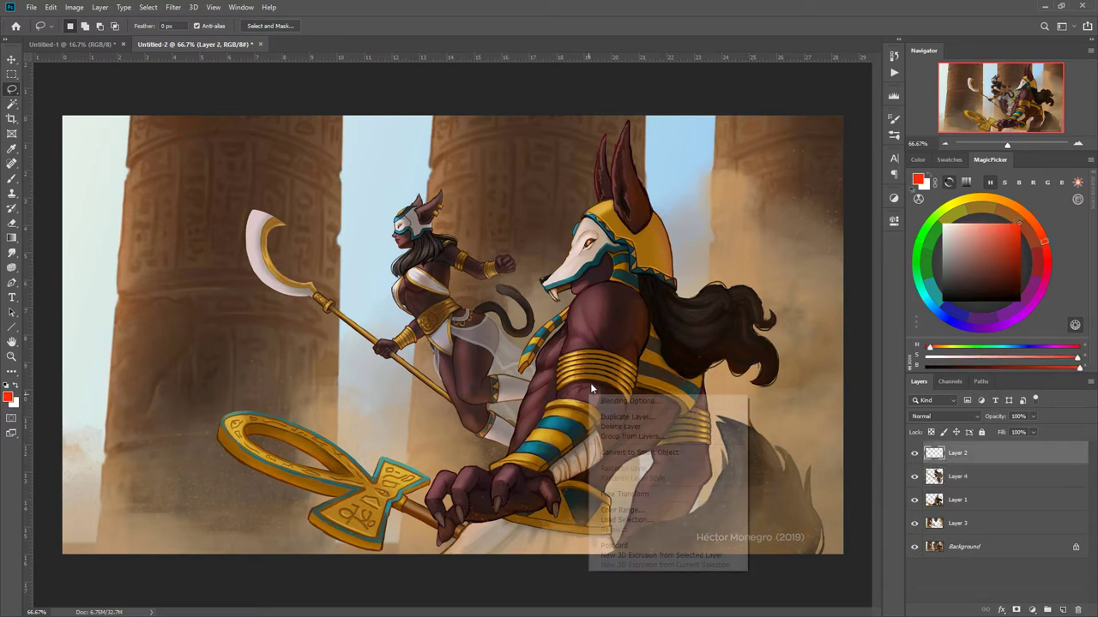
middle_click(584, 382)
left_click(584, 363)
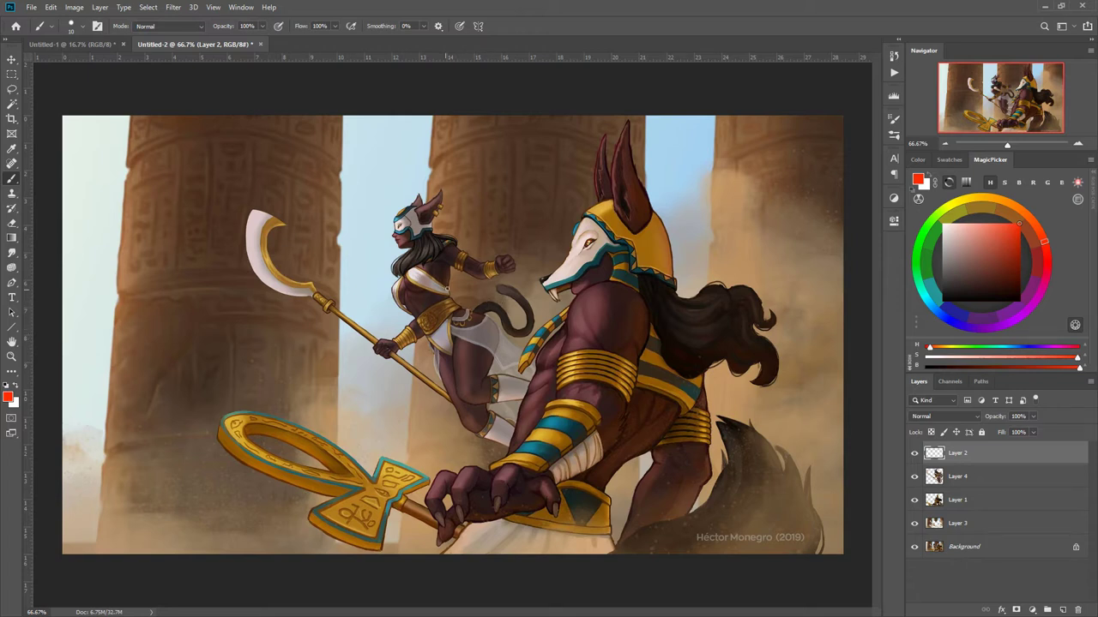
Step: Sketch red construction outlines over the woman's hip and thigh, ending in a round form at the knee
mouse_move(490, 294)
left_mouse_down()
mouse_move(486, 319)
mouse_move(463, 274)
mouse_move(407, 393)
mouse_move(429, 355)
left_mouse_up()
left_click_drag(493, 306, 461, 394)
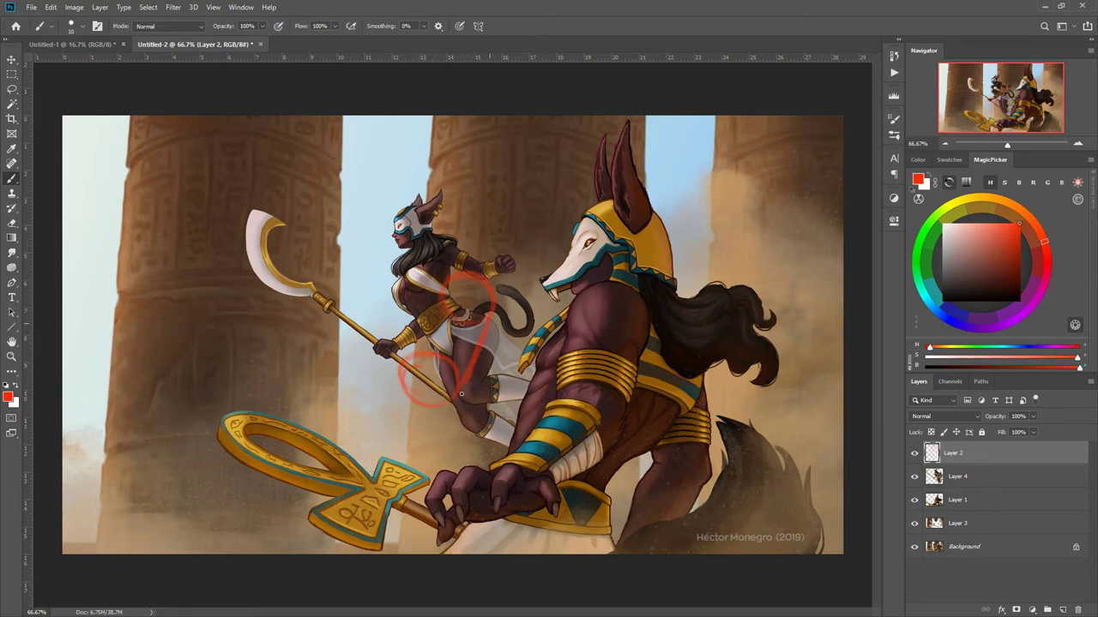
left_click_drag(442, 297, 405, 359)
left_click_drag(490, 304, 463, 393)
mouse_move(428, 354)
left_mouse_down()
mouse_move(403, 360)
mouse_move(458, 365)
mouse_move(407, 403)
left_mouse_up()
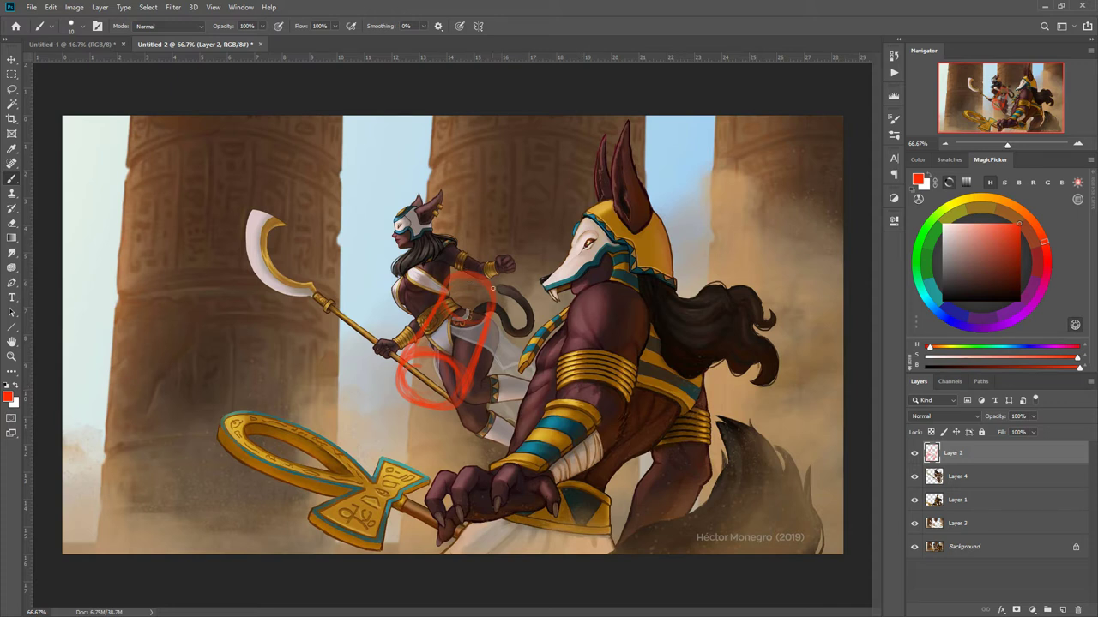
left_click_drag(480, 275, 443, 293)
Step: Reinforce the knee ellipse and extend the lower leg from it as a tapering tube ending above the ankh
left_click_drag(434, 382, 412, 421)
left_click_drag(403, 364, 418, 419)
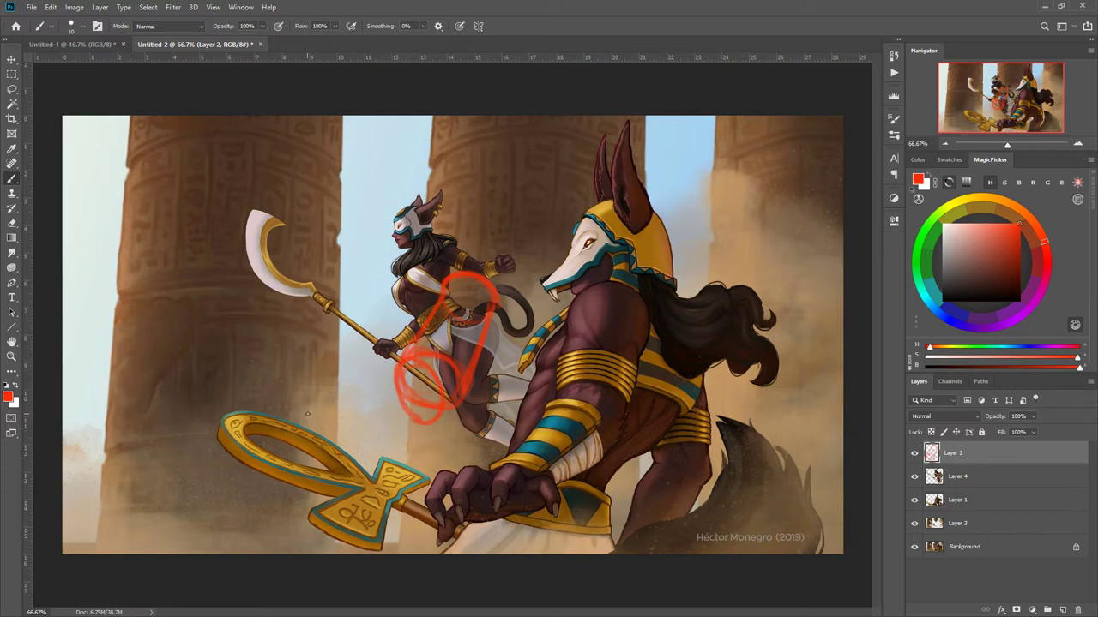
mouse_move(340, 441)
left_mouse_down()
mouse_move(314, 411)
mouse_move(336, 416)
mouse_move(341, 448)
mouse_move(418, 428)
mouse_move(341, 452)
left_mouse_up()
left_click_drag(394, 363, 321, 410)
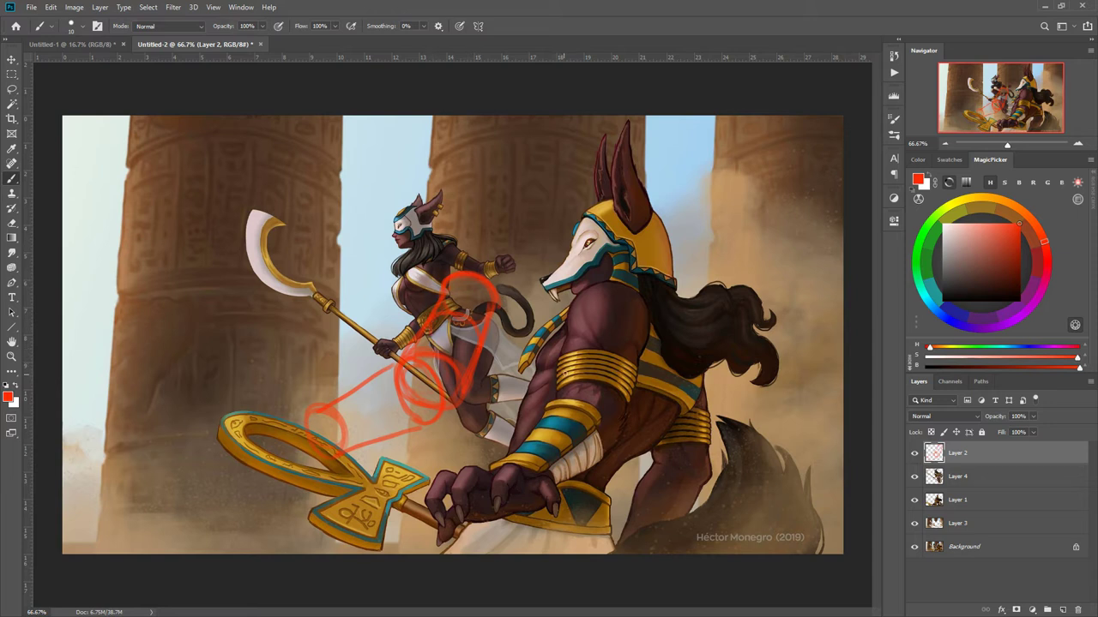
Step: Draw curved red cross-contour lines around the jackal figure's upper arm and forearm, and across the woman's sketched lower leg
mouse_move(570, 310)
left_mouse_down()
mouse_move(626, 302)
mouse_move(643, 338)
left_mouse_up()
mouse_move(569, 352)
left_mouse_down()
mouse_move(621, 350)
mouse_move(629, 362)
mouse_move(614, 340)
mouse_move(630, 374)
left_mouse_up()
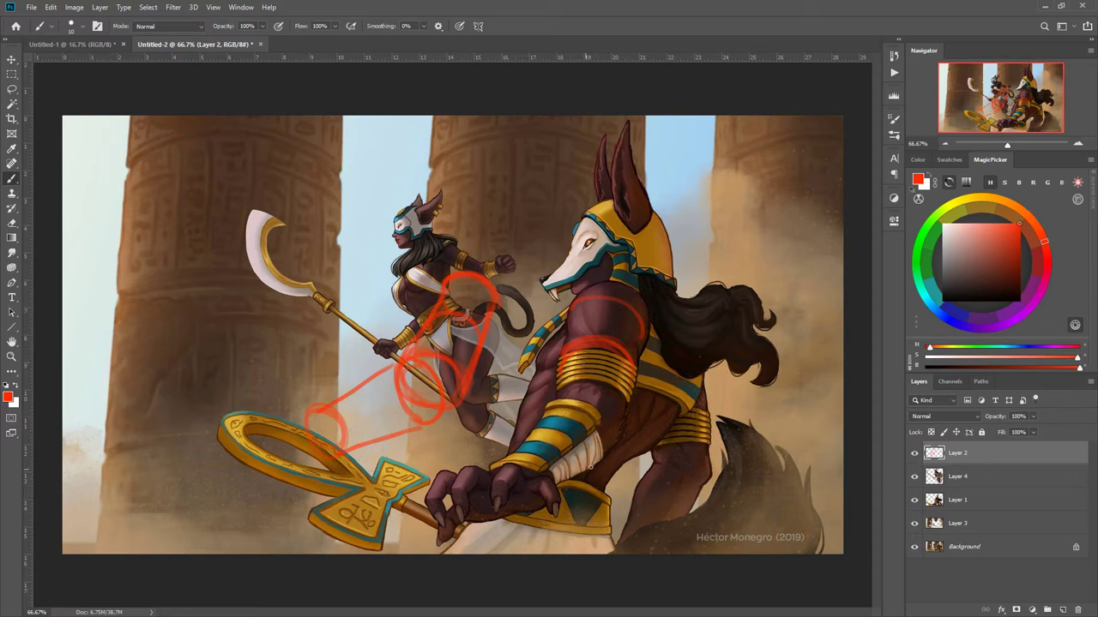
left_click_drag(592, 426, 603, 444)
left_click_drag(574, 410, 600, 433)
mouse_move(408, 432)
left_mouse_down()
mouse_move(389, 381)
mouse_move(367, 371)
left_mouse_up()
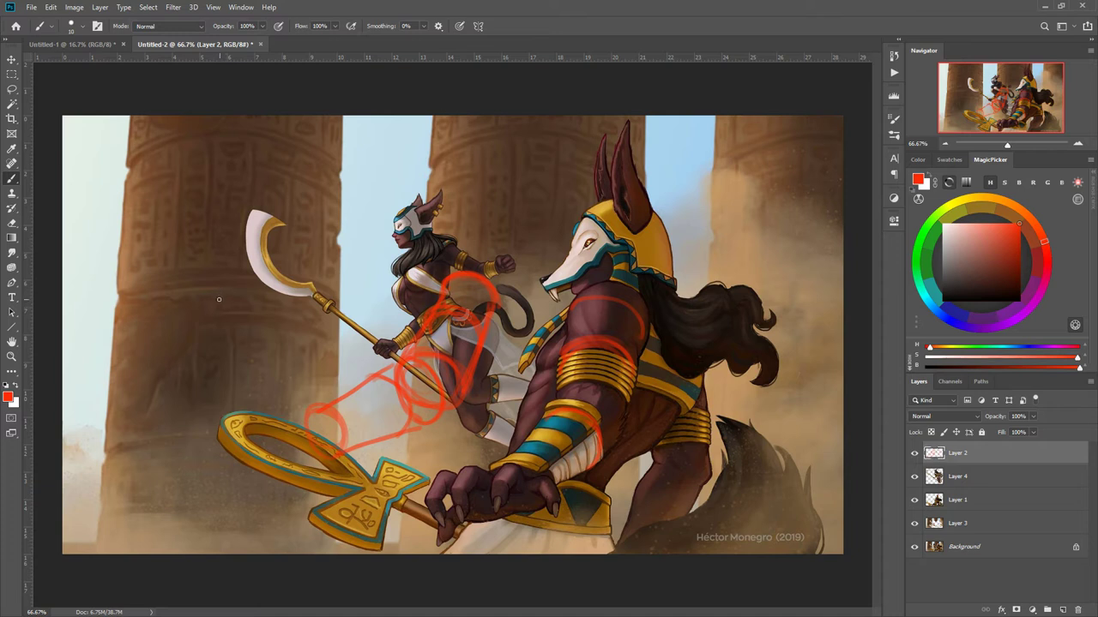
Step: Sketch a large rounded form below the spear blade with a smaller arc overlapping it, and erase the line crossing the overlap
mouse_move(222, 305)
left_mouse_down()
mouse_move(240, 271)
mouse_move(281, 327)
mouse_move(245, 265)
mouse_move(219, 300)
left_mouse_up()
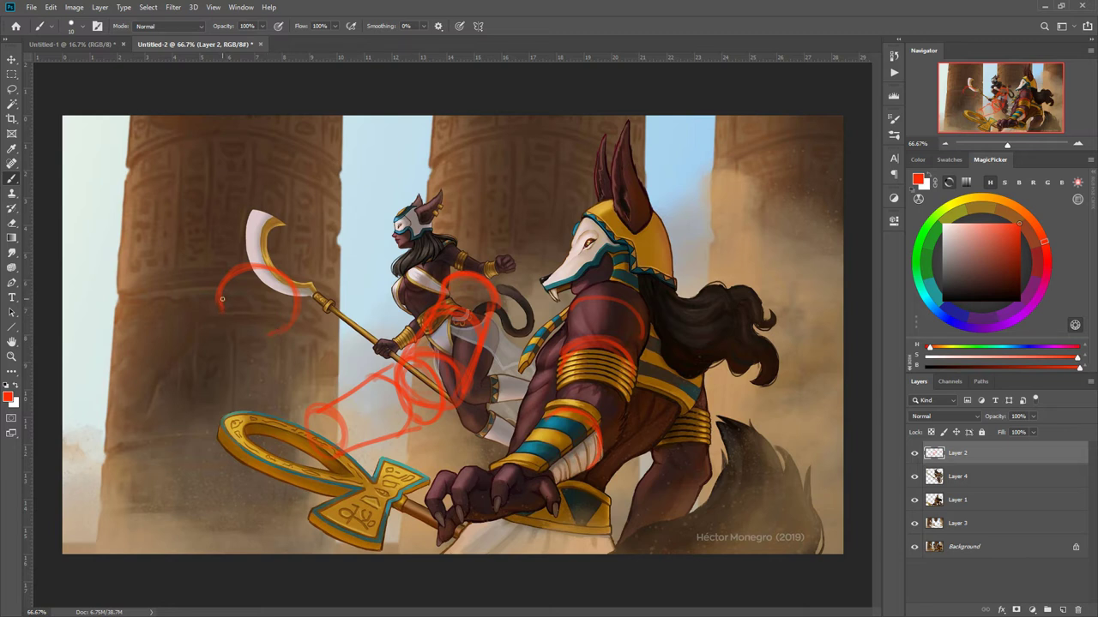
left_click_drag(234, 335, 237, 337)
mouse_move(227, 311)
left_mouse_down()
mouse_move(244, 334)
mouse_move(233, 313)
mouse_move(237, 348)
mouse_move(185, 353)
mouse_move(221, 320)
mouse_move(192, 344)
mouse_move(201, 330)
mouse_move(197, 368)
left_mouse_up()
right_click(251, 323)
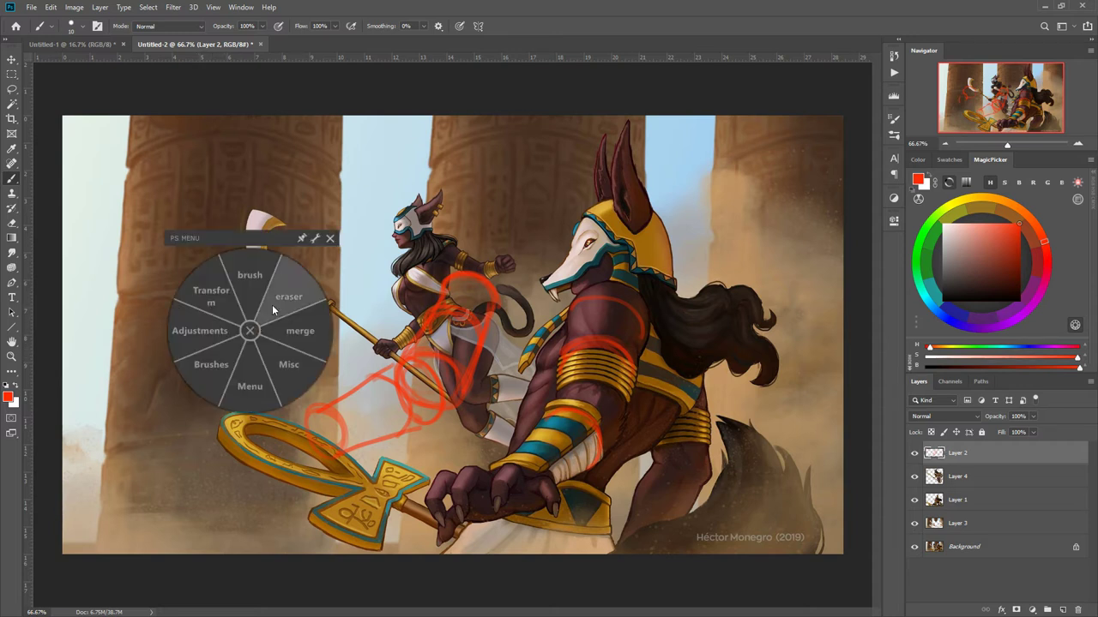
left_click(275, 311)
left_click_drag(226, 324, 232, 328)
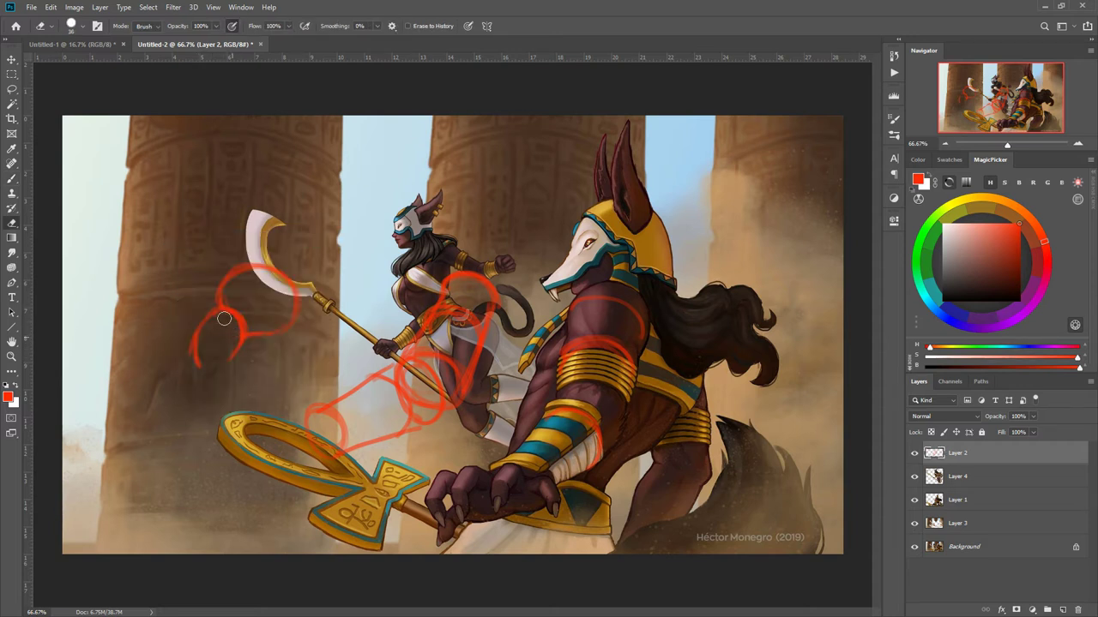
Step: Extend the rounded form's lower contour downward with the brush, and draw small curved overlap diagrams on the first column's outer edge
key("b")
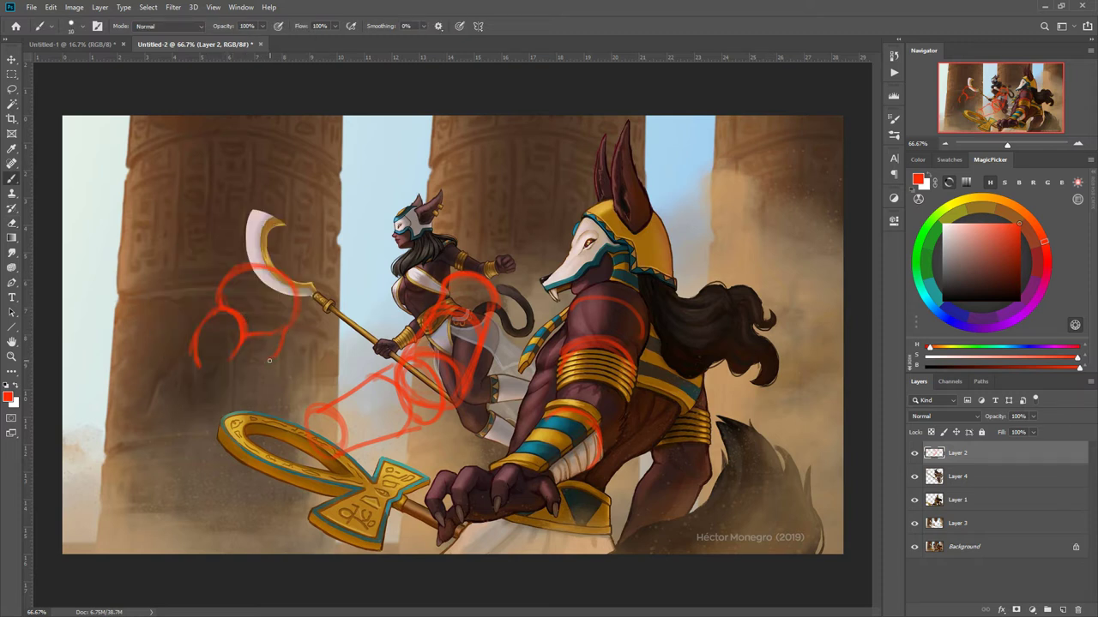
left_click_drag(258, 363, 245, 382)
left_click_drag(131, 307, 147, 330)
left_click_drag(246, 375, 242, 391)
mouse_move(157, 325)
left_mouse_down()
mouse_move(154, 271)
mouse_move(120, 305)
left_mouse_up()
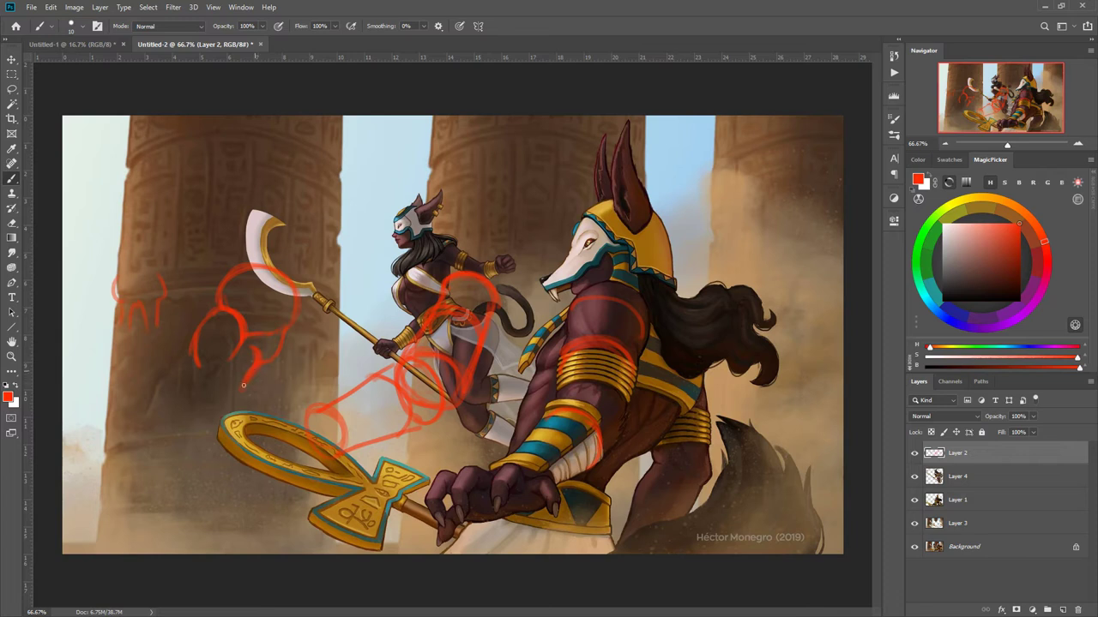
Step: Finish the lower contour's tip, close the small form with a thick arc beneath it, and draw a small T-shaped overlap mark above
left_click_drag(241, 385, 236, 396)
mouse_move(224, 367)
left_mouse_down()
mouse_move(204, 360)
mouse_move(187, 371)
left_mouse_up()
left_click_drag(218, 370, 175, 374)
mouse_move(189, 255)
left_mouse_down()
mouse_move(190, 284)
mouse_move(201, 284)
left_mouse_up()
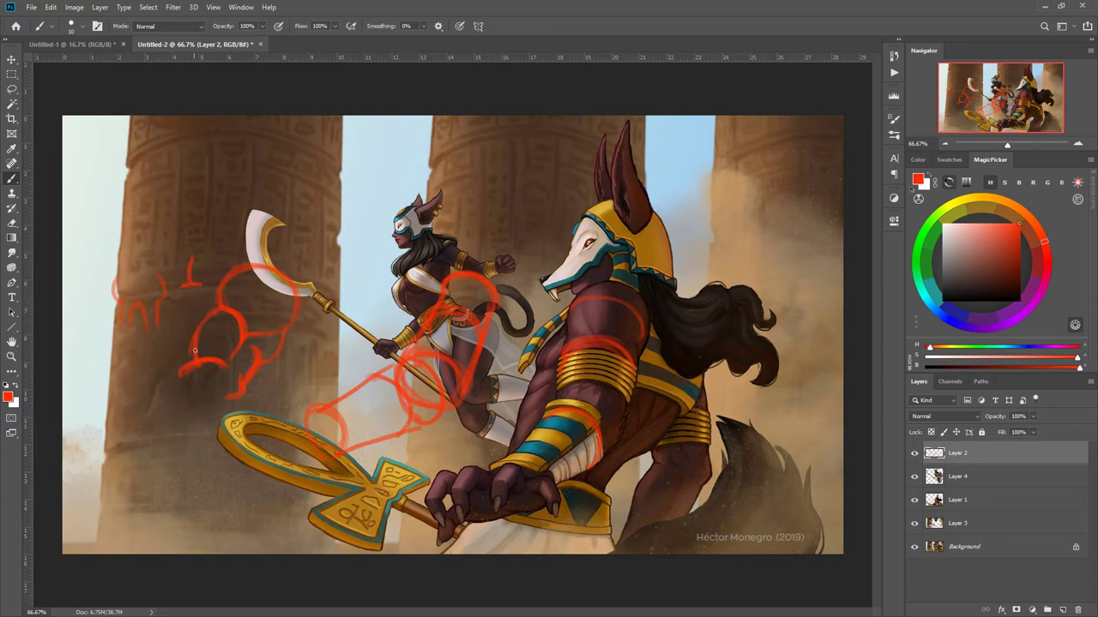
Step: Erase the inner curve of the smaller arc inside the rounded form
right_click(228, 313)
left_click(256, 295)
left_click_drag(228, 316, 233, 325)
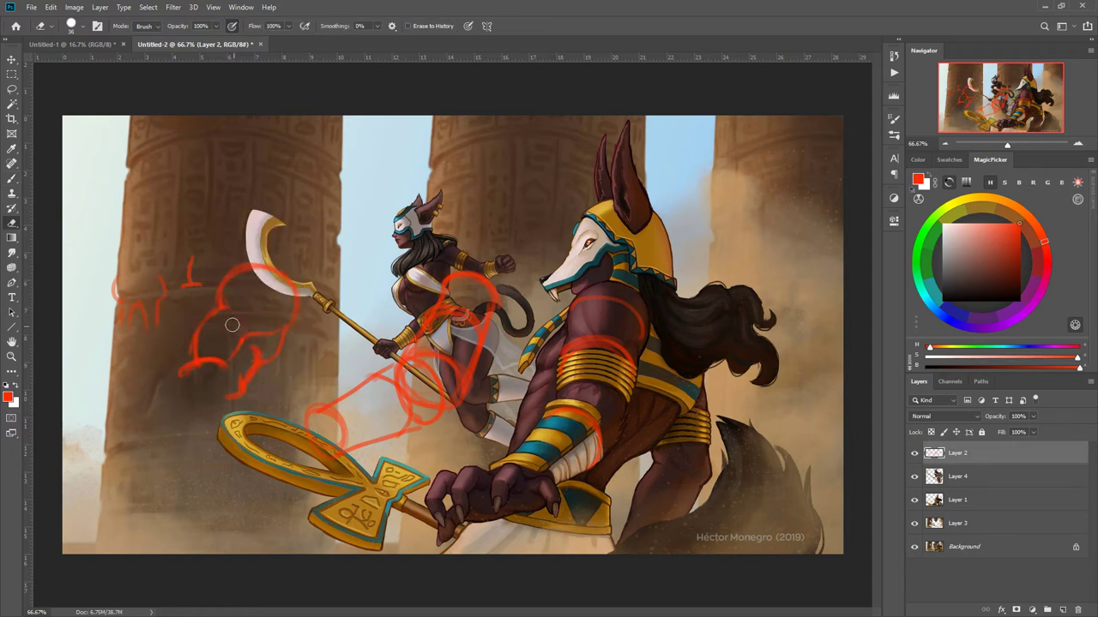
Step: Brush a heavy diagonal underside line from the lower contour's tip out to a small rounded end at the column's edge
key("b")
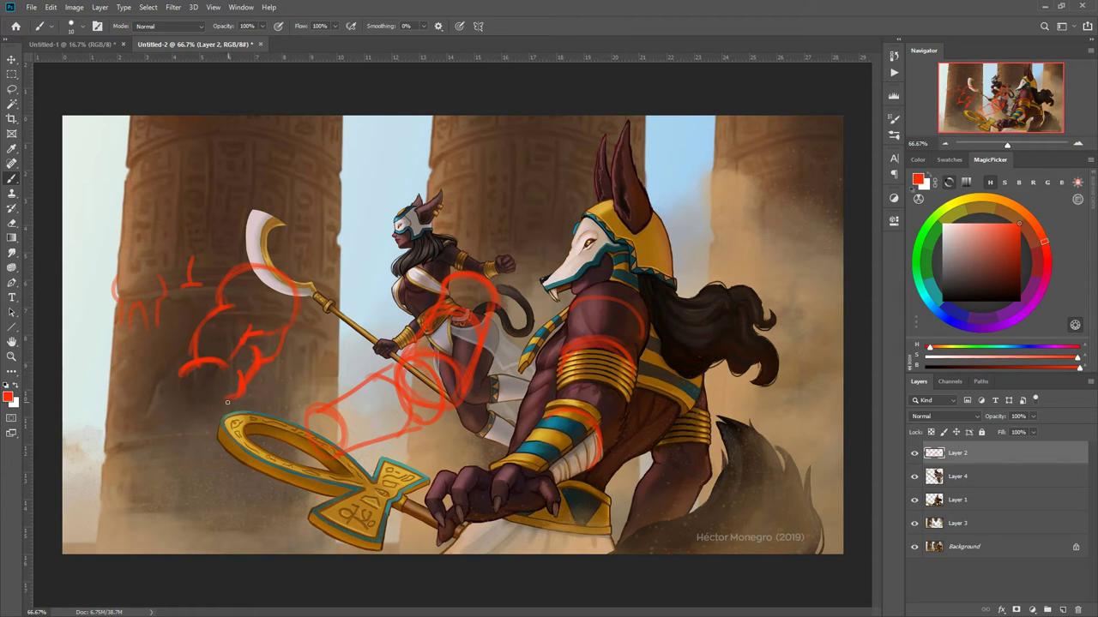
left_click_drag(228, 398, 183, 422)
right_click(252, 389)
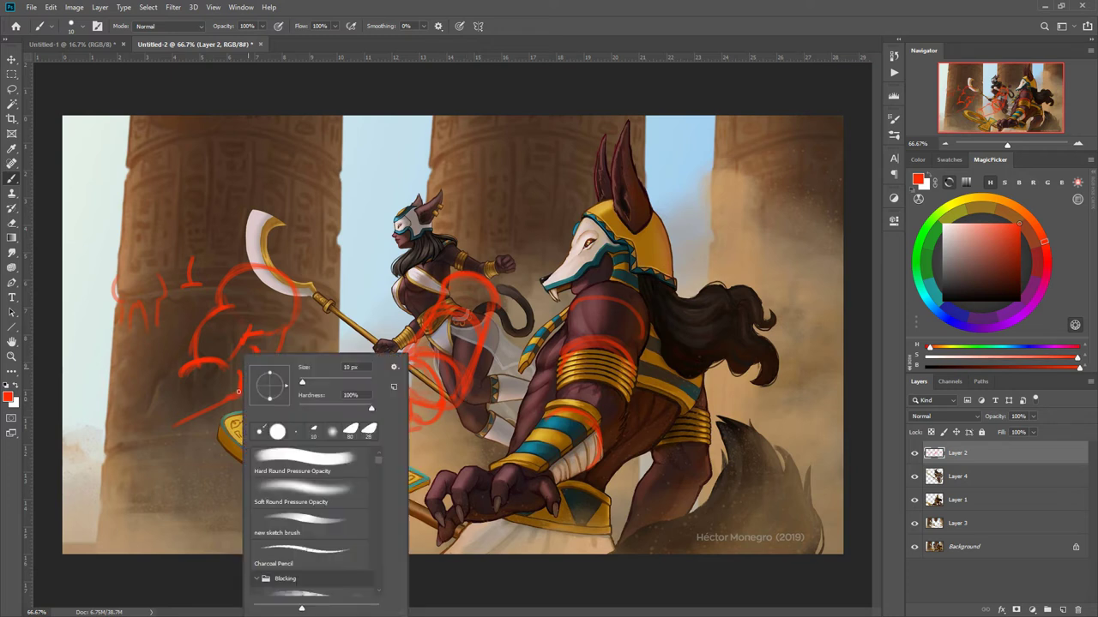
left_click(210, 386)
left_click_drag(233, 393, 137, 430)
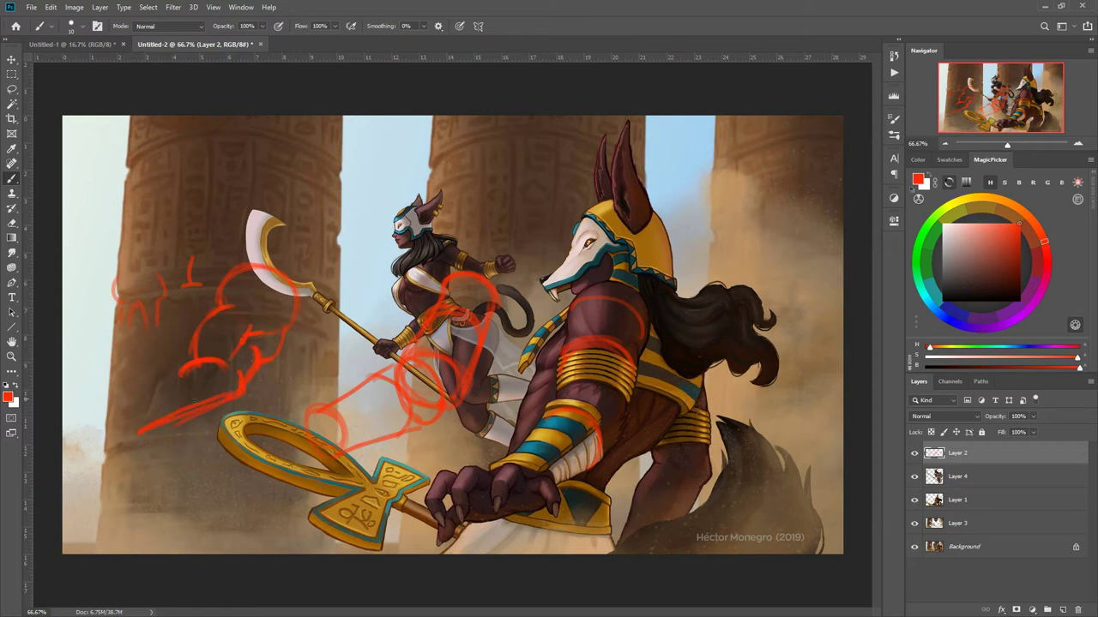
left_click_drag(222, 399, 137, 435)
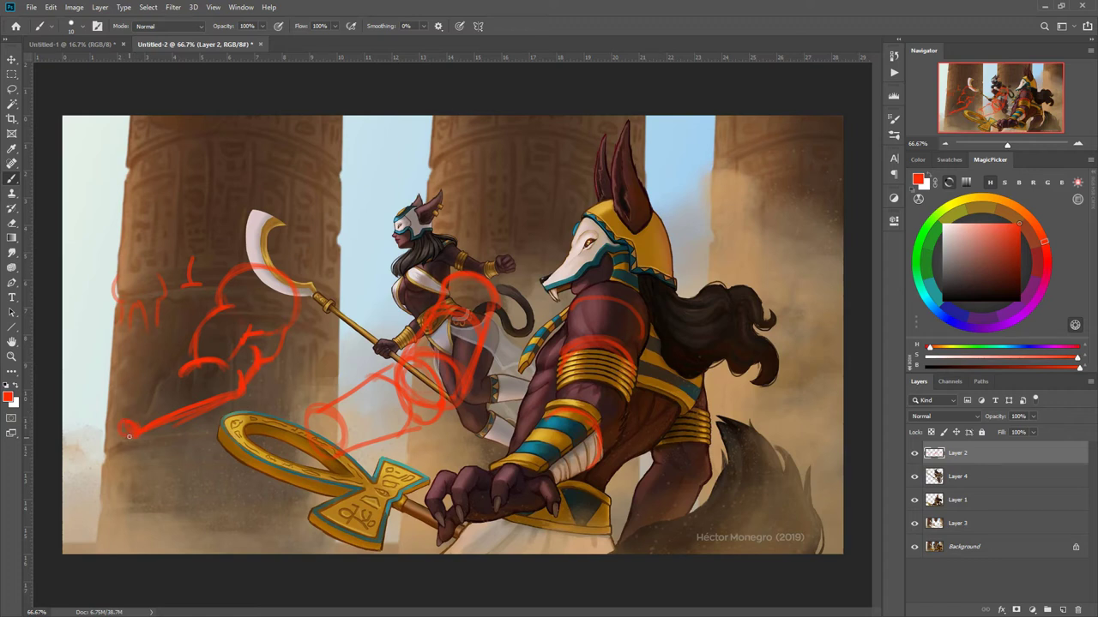
Step: Draw the upper contour of the tapering form from the thick arc down to its rounded end
left_click_drag(181, 376, 205, 361)
left_click_drag(239, 358, 167, 370)
left_click_drag(163, 384, 113, 417)
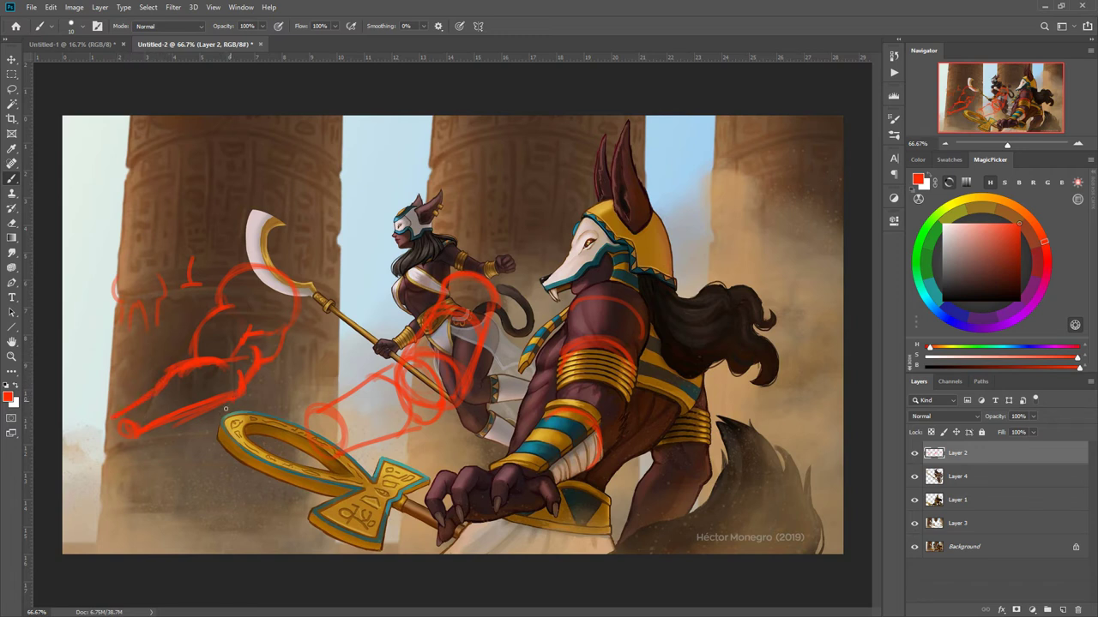
Step: Add a second line along the underside of the tapering form, and clean up its upper contour and inside with the eraser
left_click_drag(203, 422, 154, 435)
right_click(211, 372)
left_click(241, 345)
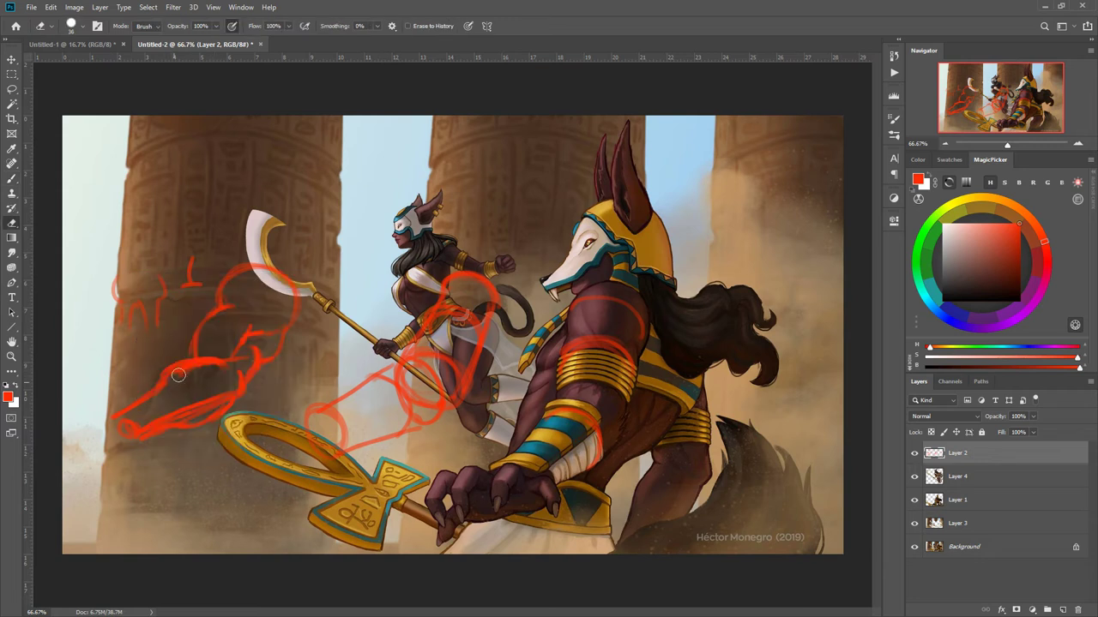
mouse_move(178, 375)
left_mouse_down()
mouse_move(167, 392)
mouse_move(201, 385)
mouse_move(139, 427)
left_mouse_up()
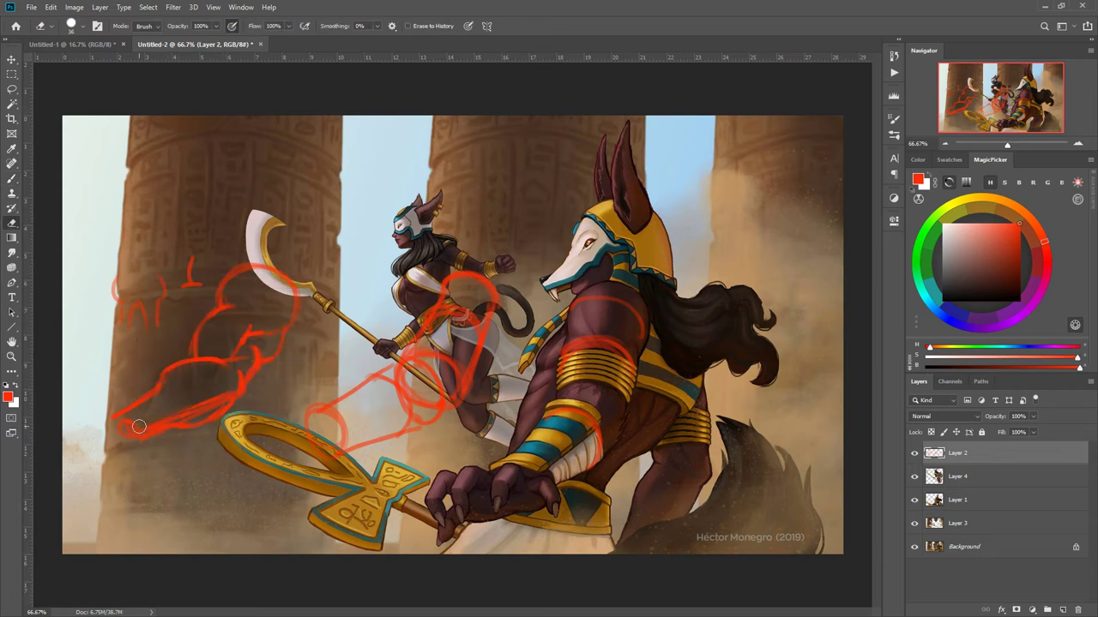
Step: Brush a box-shaped block onto the narrow end of the tapering form, reaching past the column's edge
key("b")
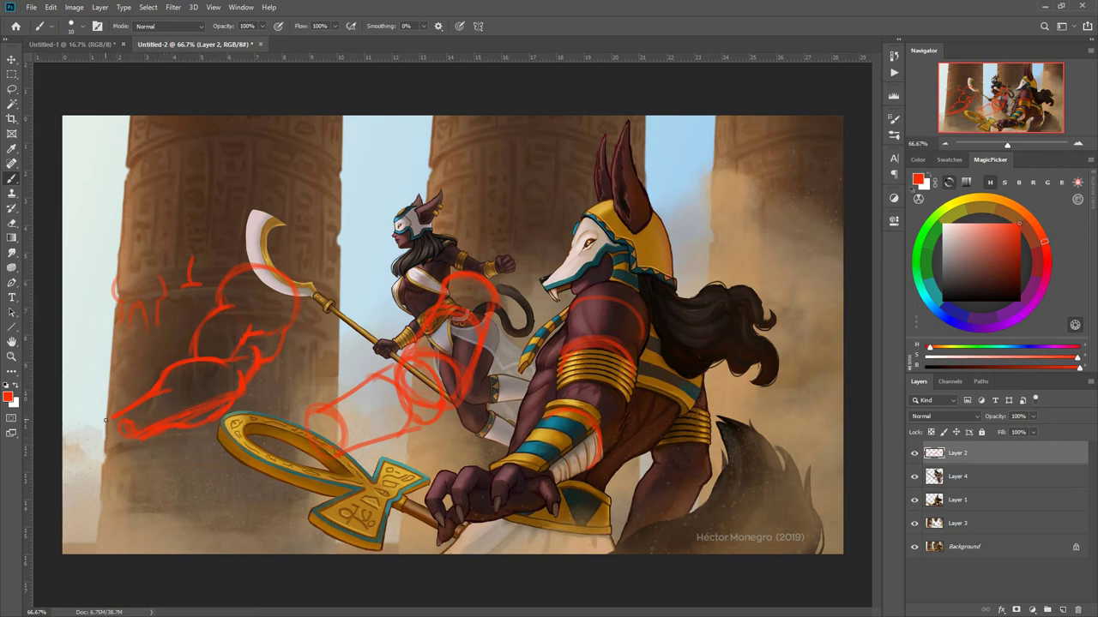
mouse_move(105, 420)
left_mouse_down()
mouse_move(157, 428)
mouse_move(150, 457)
mouse_move(142, 431)
mouse_move(152, 444)
mouse_move(84, 452)
mouse_move(106, 420)
left_mouse_up()
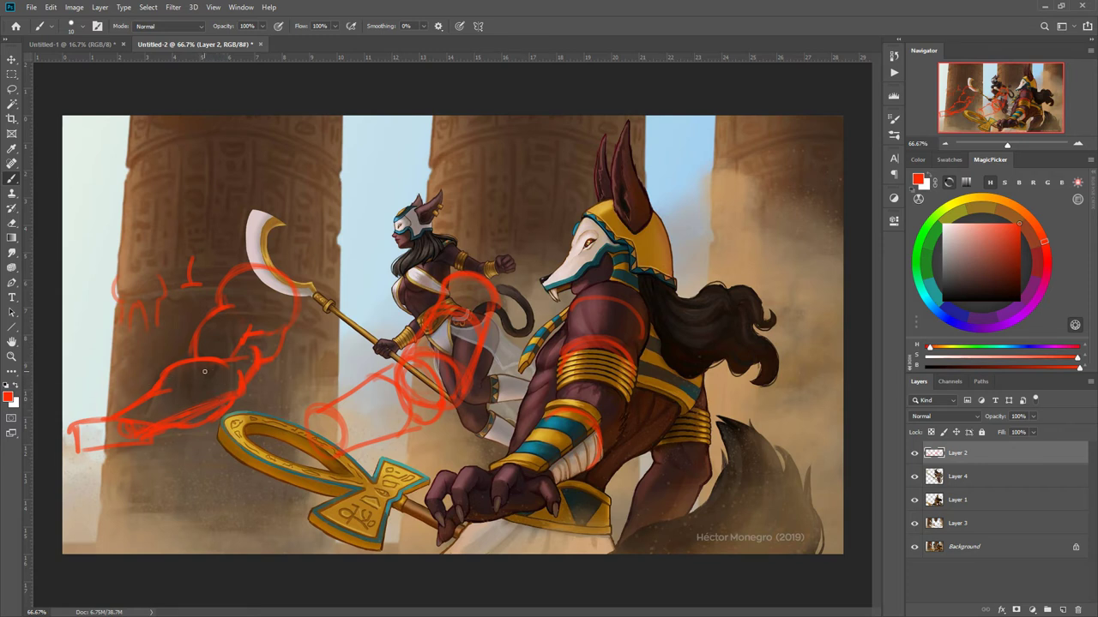
Step: Switch the brush colour to bright green and trace the tapering form's upper contour, inner edge and end curves over the red sketch
left_click(928, 222)
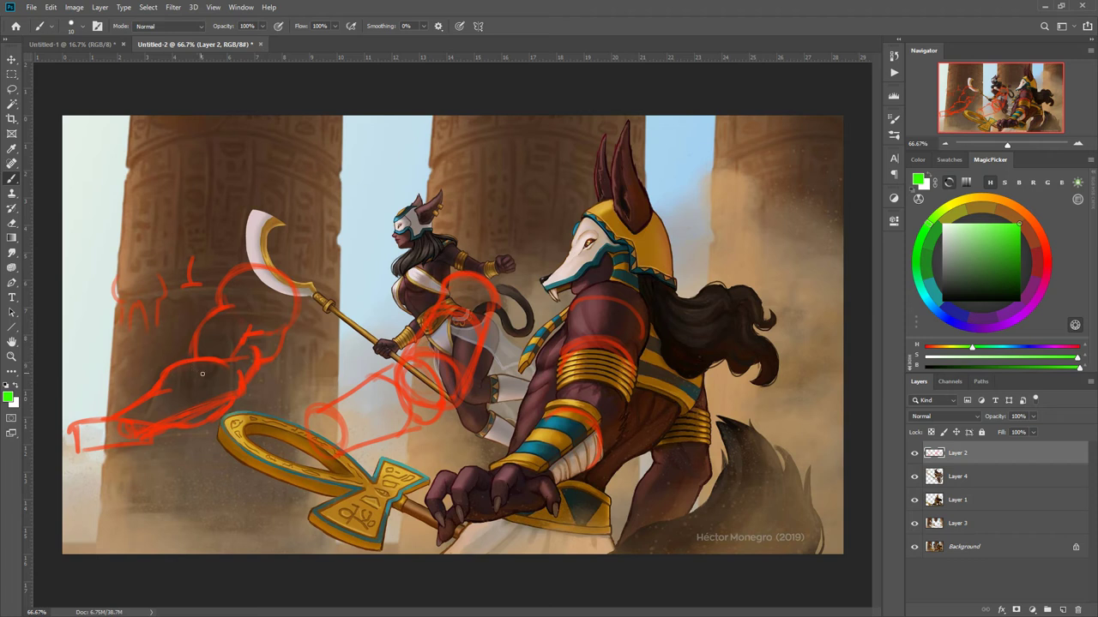
mouse_move(214, 377)
left_mouse_down()
mouse_move(179, 366)
mouse_move(212, 375)
mouse_move(186, 360)
mouse_move(168, 366)
mouse_move(191, 362)
mouse_move(214, 376)
mouse_move(202, 358)
mouse_move(168, 362)
mouse_move(194, 358)
mouse_move(215, 376)
mouse_move(116, 402)
left_mouse_up()
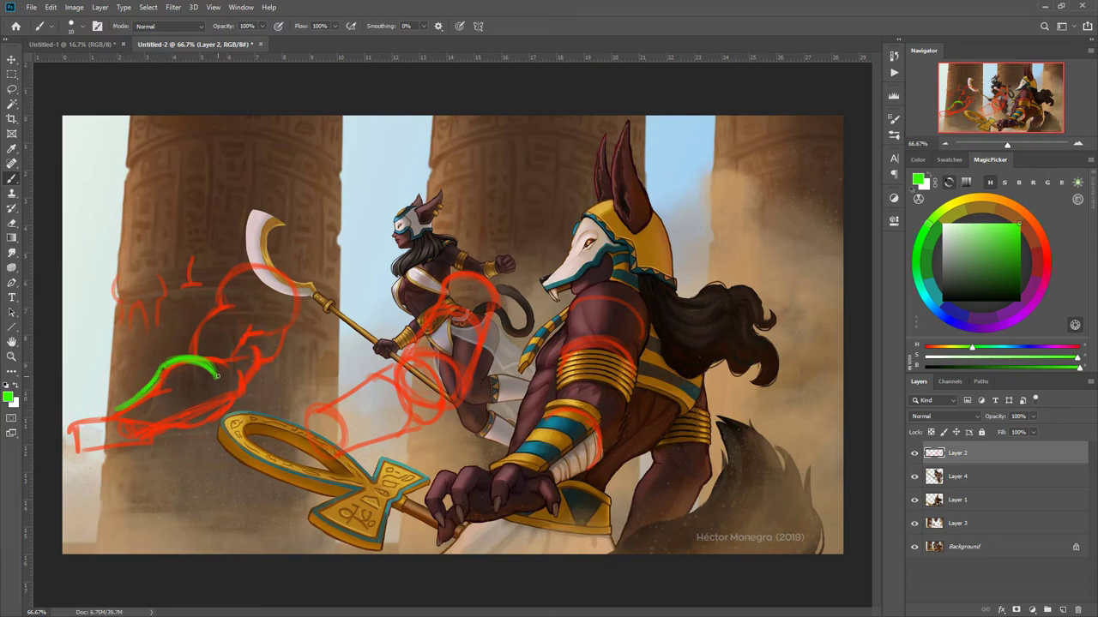
mouse_move(215, 377)
left_mouse_down()
mouse_move(163, 409)
mouse_move(135, 406)
mouse_move(151, 416)
mouse_move(116, 416)
mouse_move(155, 417)
mouse_move(93, 408)
mouse_move(169, 429)
left_mouse_up()
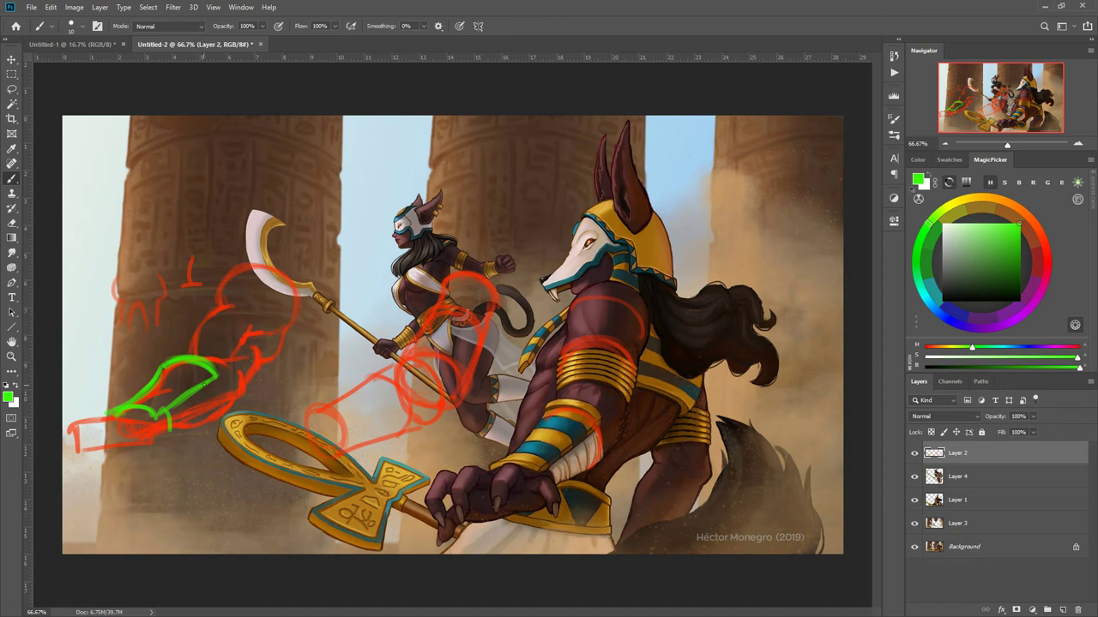
mouse_move(204, 385)
left_mouse_down()
mouse_move(216, 402)
mouse_move(201, 426)
left_mouse_up()
Step: Brush green curved contours around the rounded middle form above the tapering one to mark where the forms overlap
mouse_move(198, 336)
left_mouse_down()
mouse_move(252, 349)
mouse_move(249, 378)
mouse_move(250, 353)
mouse_move(220, 315)
mouse_move(264, 334)
mouse_move(262, 362)
left_mouse_up()
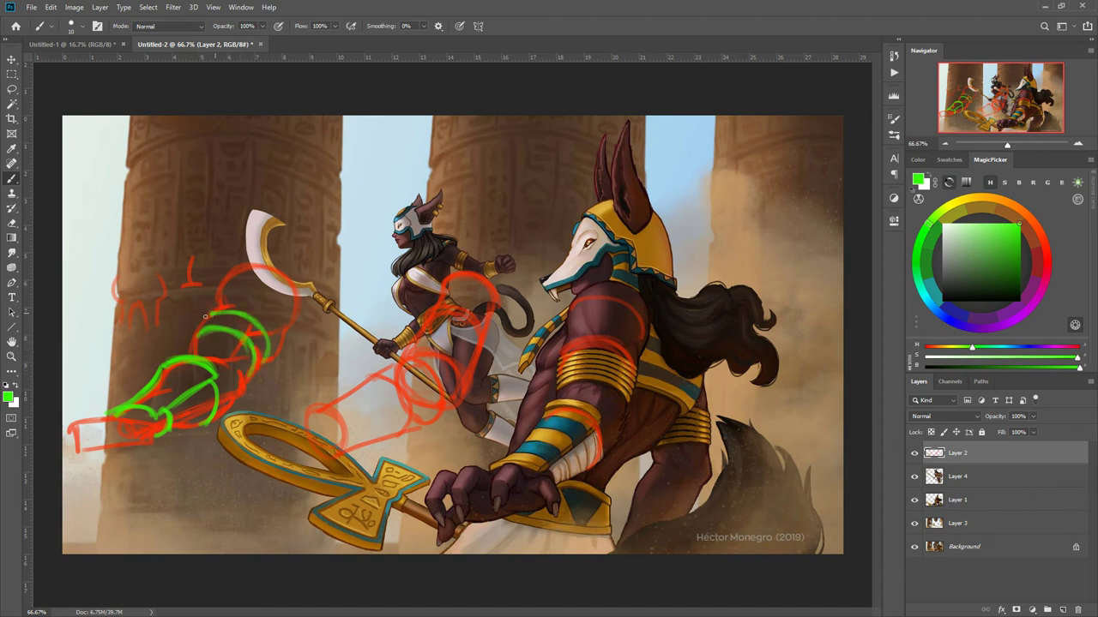
left_click_drag(207, 315, 190, 350)
left_click_drag(208, 313, 220, 303)
Step: Hide the construction sketch layer and brush a thin 7 px green curve around the cat-masked figure's raised wrist on a new layer
left_click(914, 452)
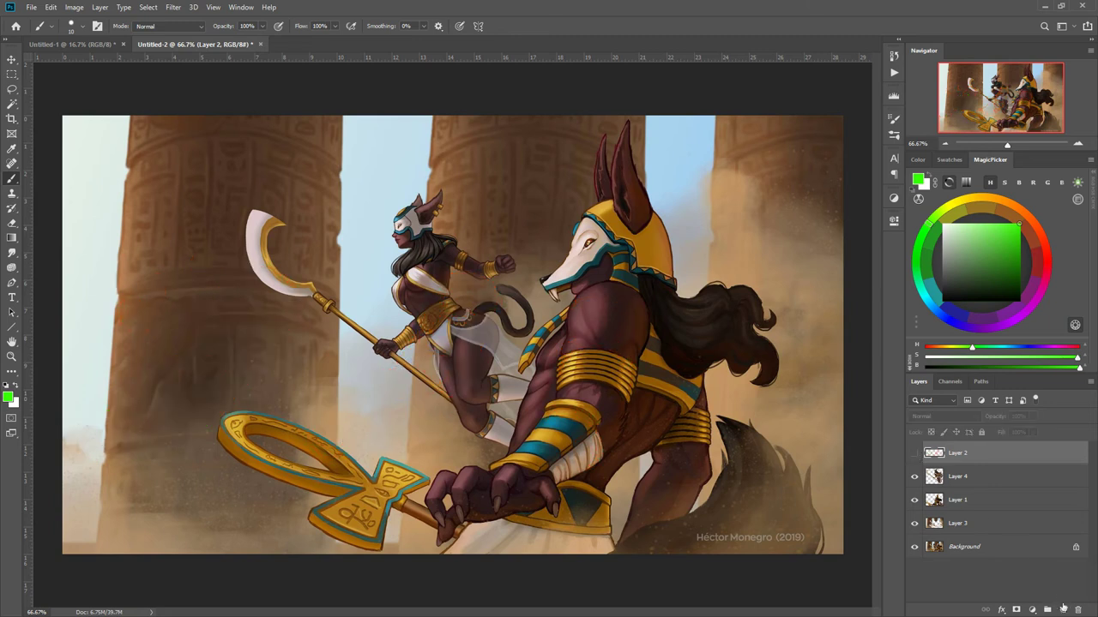
left_click(1064, 610)
right_click(480, 353)
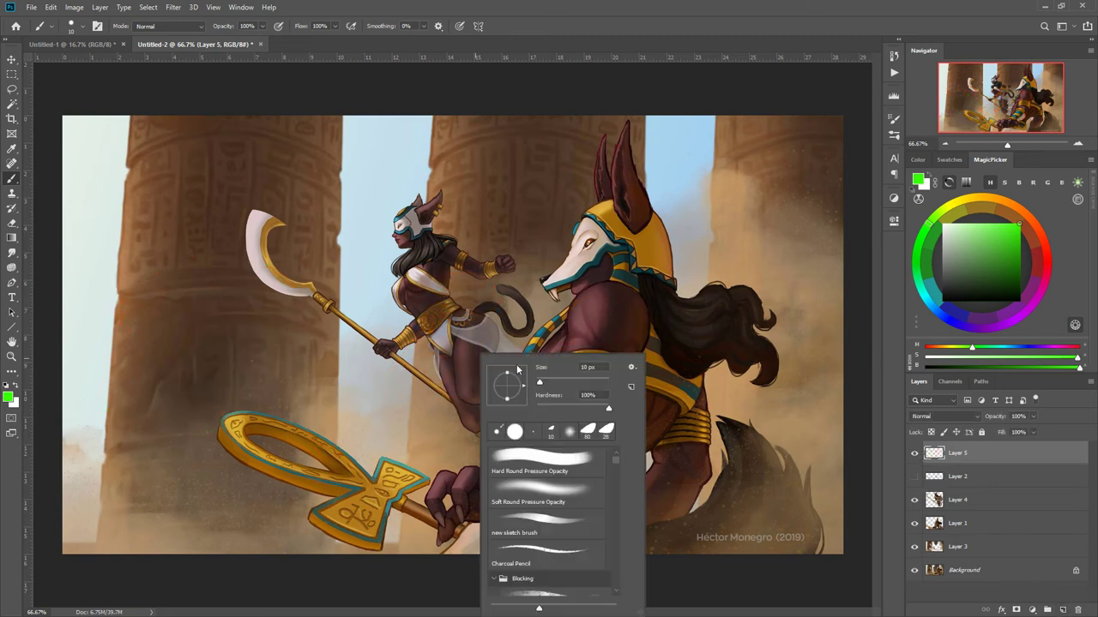
left_click(539, 384)
key("Return")
left_click_drag(480, 264, 488, 279)
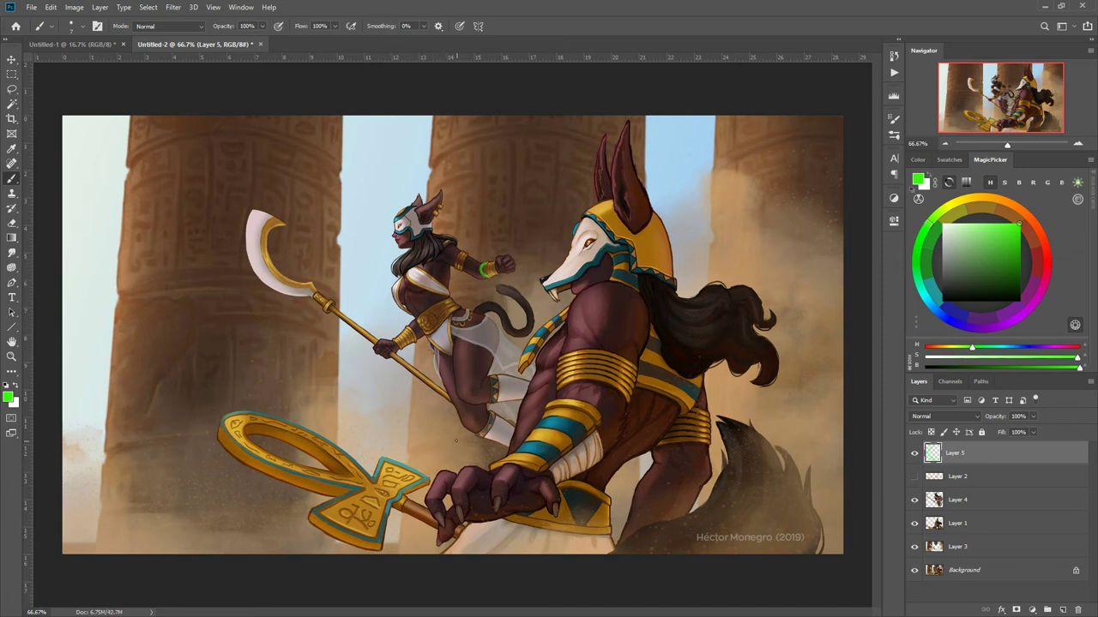
Step: Hide the green wrist mark and inspect the separated figures by toggling the visibility of Layer 3, Layer 4 and the Background
left_click(914, 452)
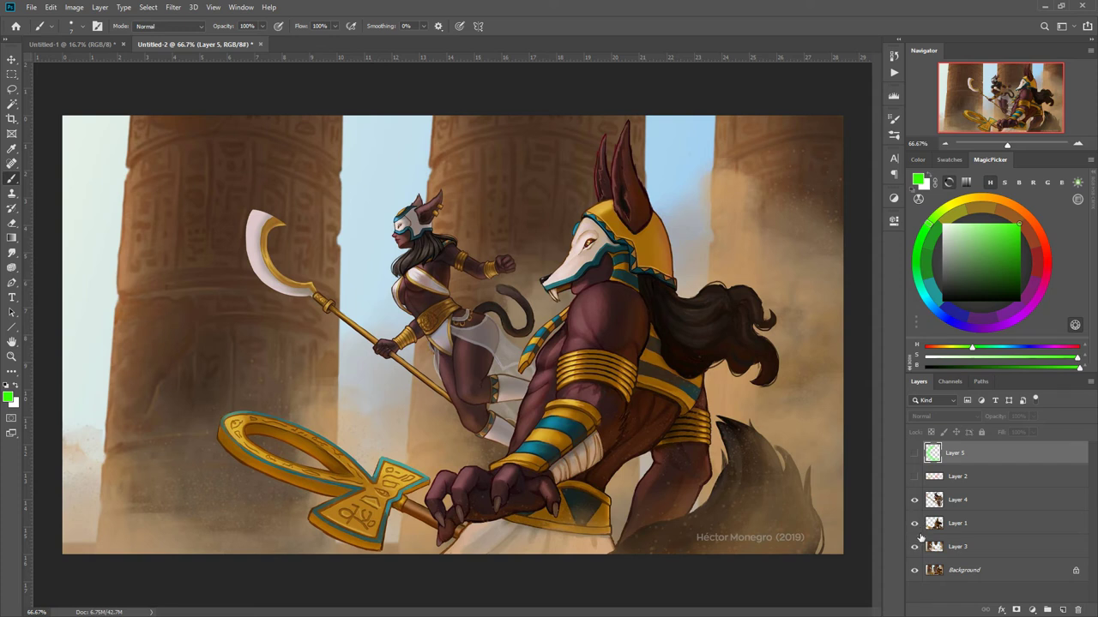
left_click_drag(913, 547, 913, 571)
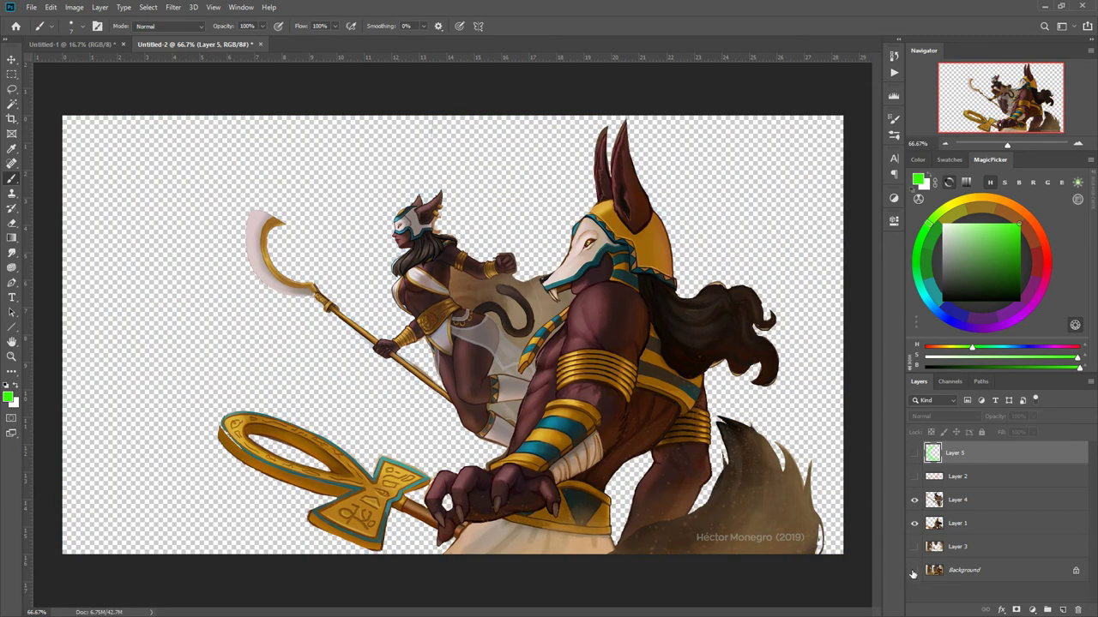
left_click(914, 501)
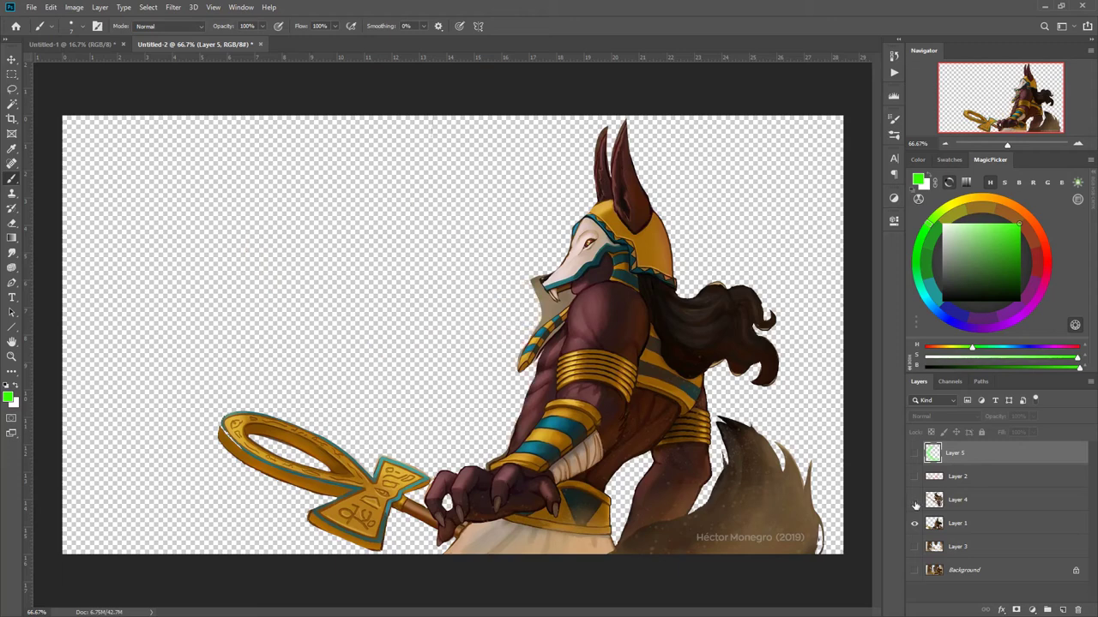
left_click(914, 501)
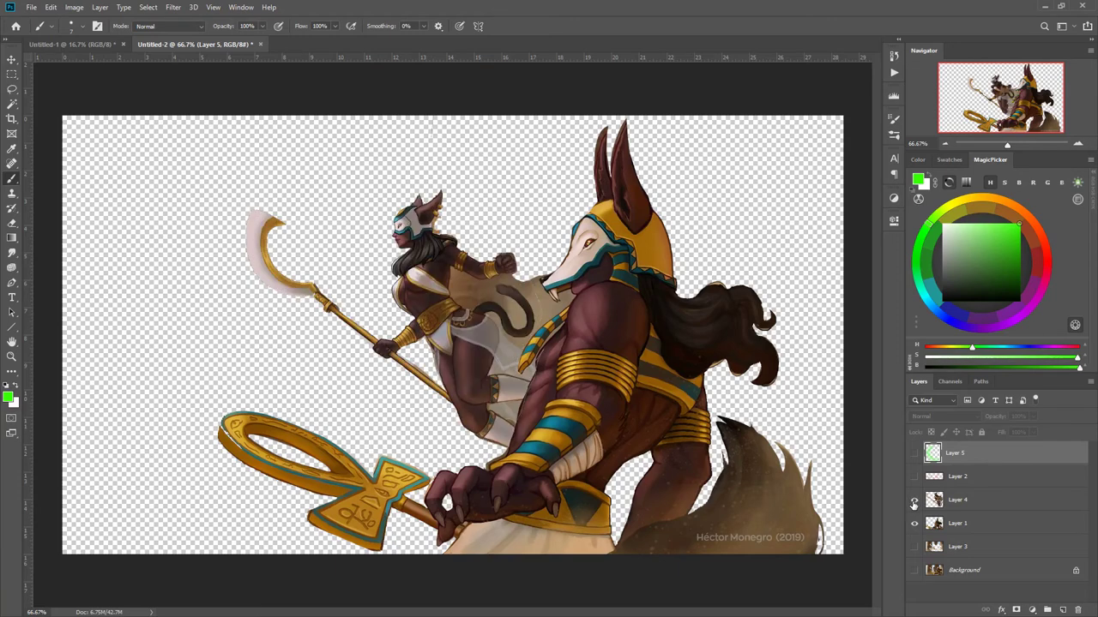
left_click(914, 547)
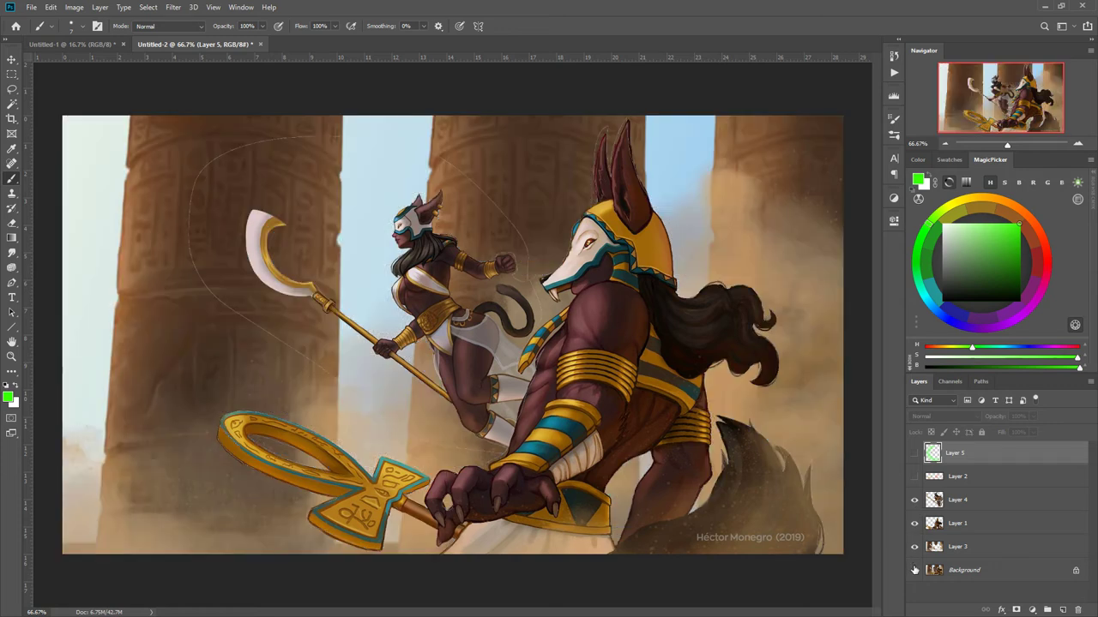
left_click(914, 570)
Step: Lighten the scenery on Layer 3 with a Hue/Saturation adjustment, setting Lightness to +14
left_click(935, 547)
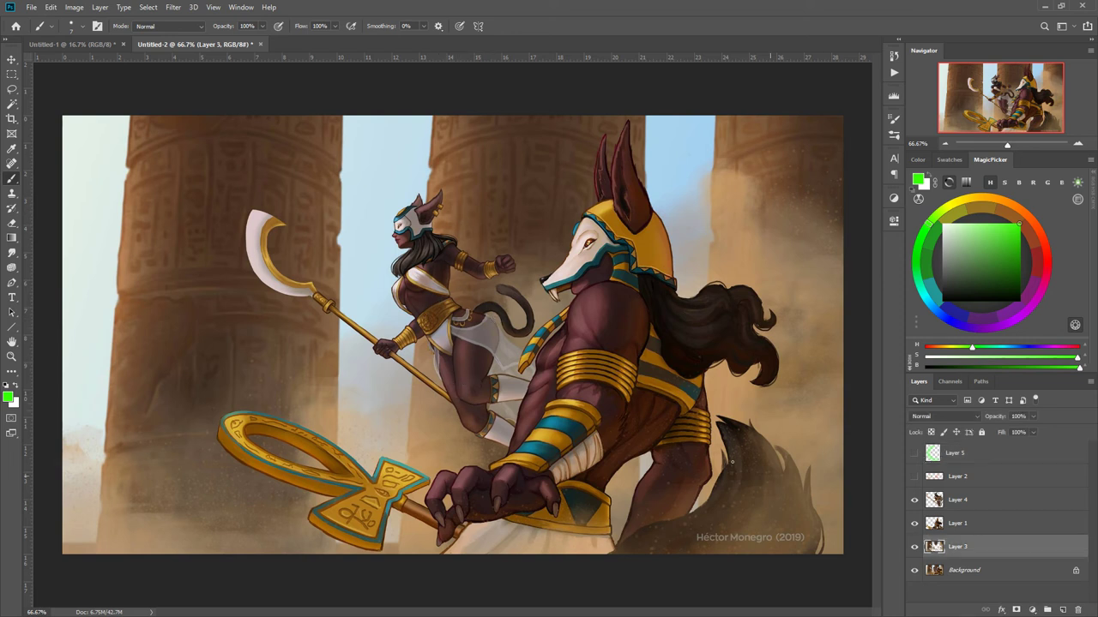
right_click(498, 407)
left_click(443, 404)
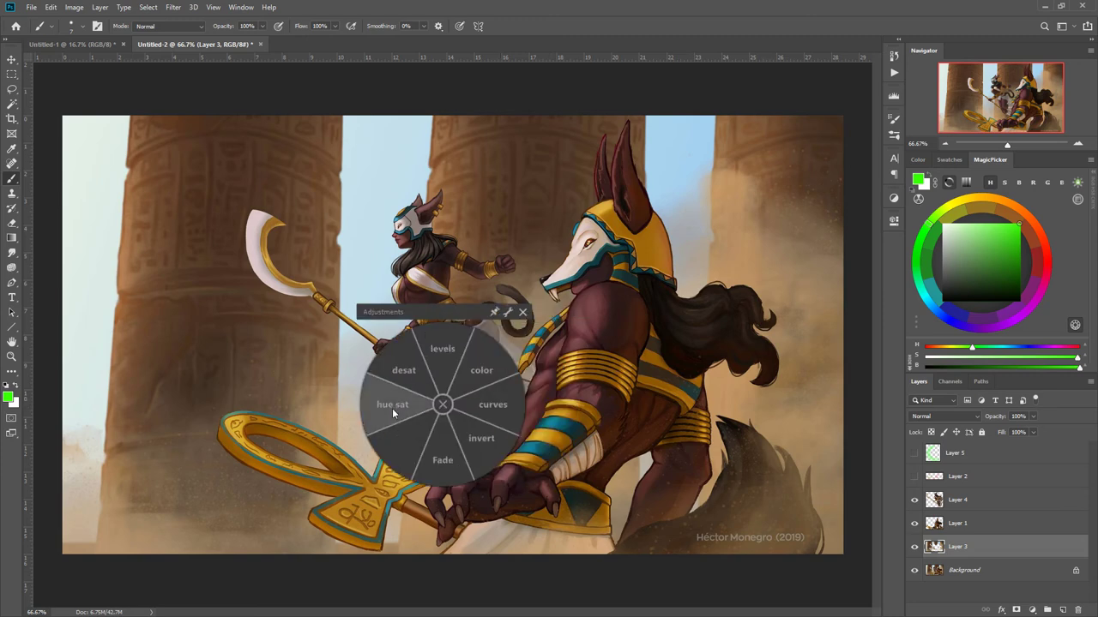
left_click(391, 408)
left_click_drag(260, 374, 270, 378)
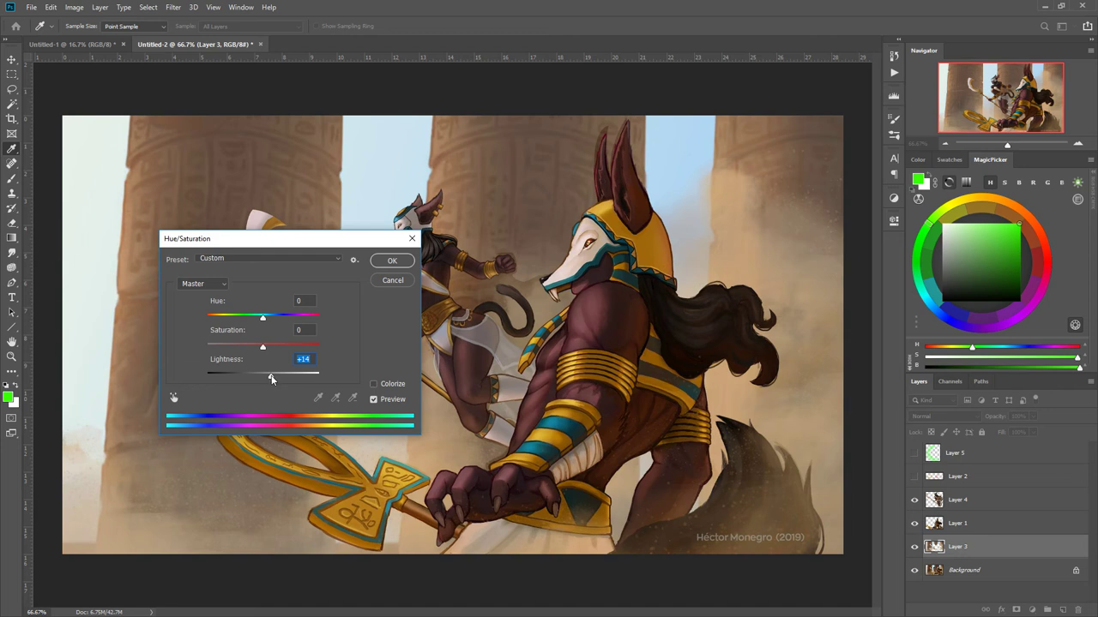
left_click(392, 260)
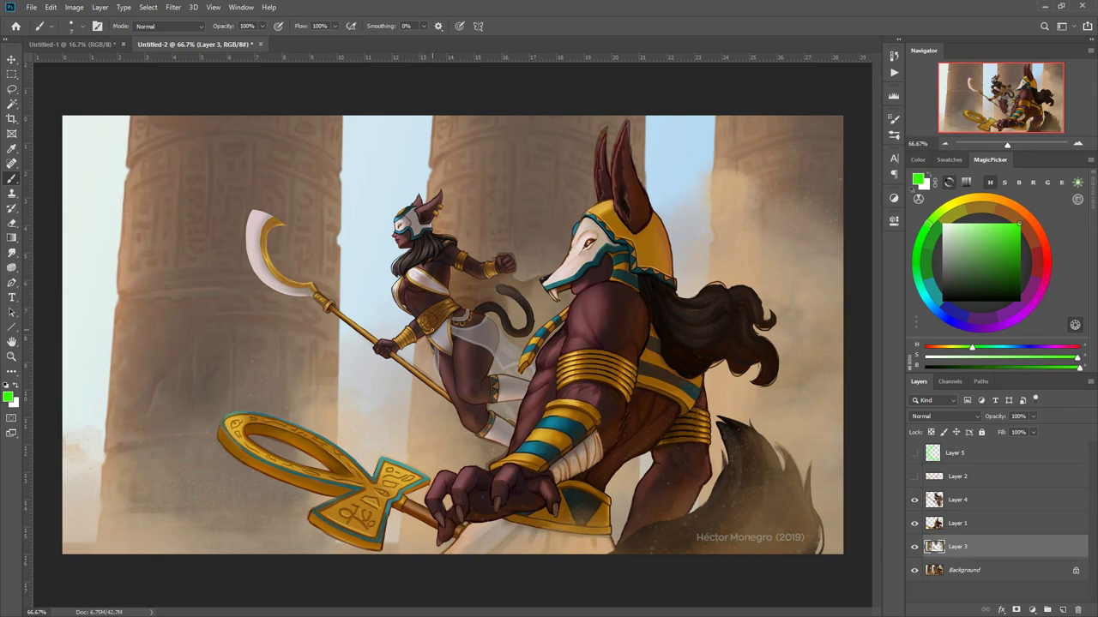
Step: Lighten the cat-masked figure on Layer 4 with a Hue/Saturation adjustment, setting Lightness to +4
left_click(933, 503)
right_click(396, 348)
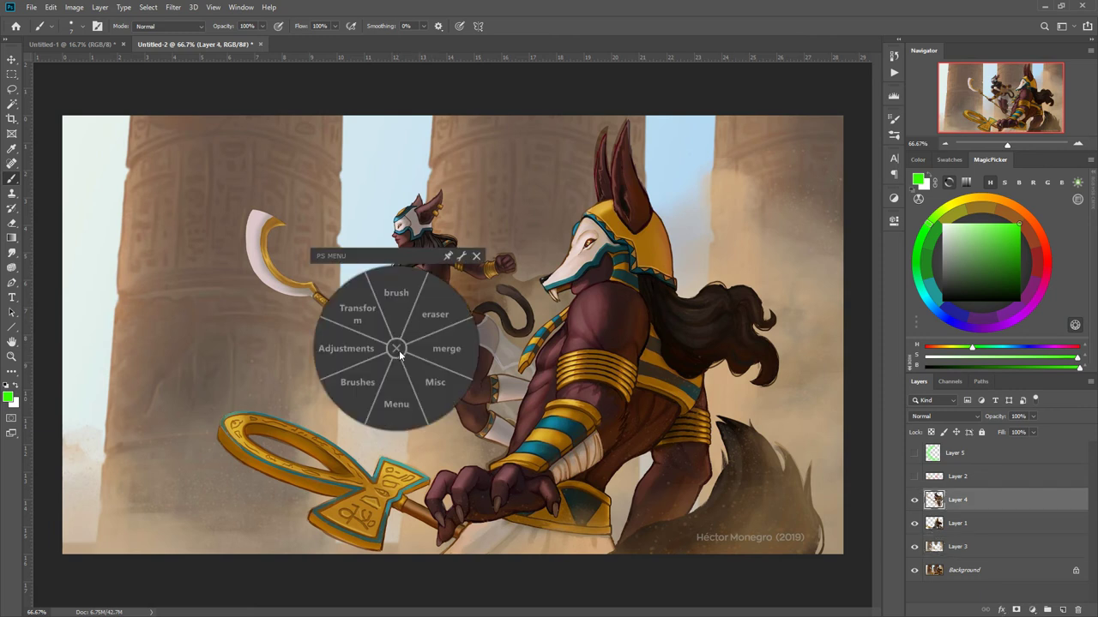
left_click(346, 349)
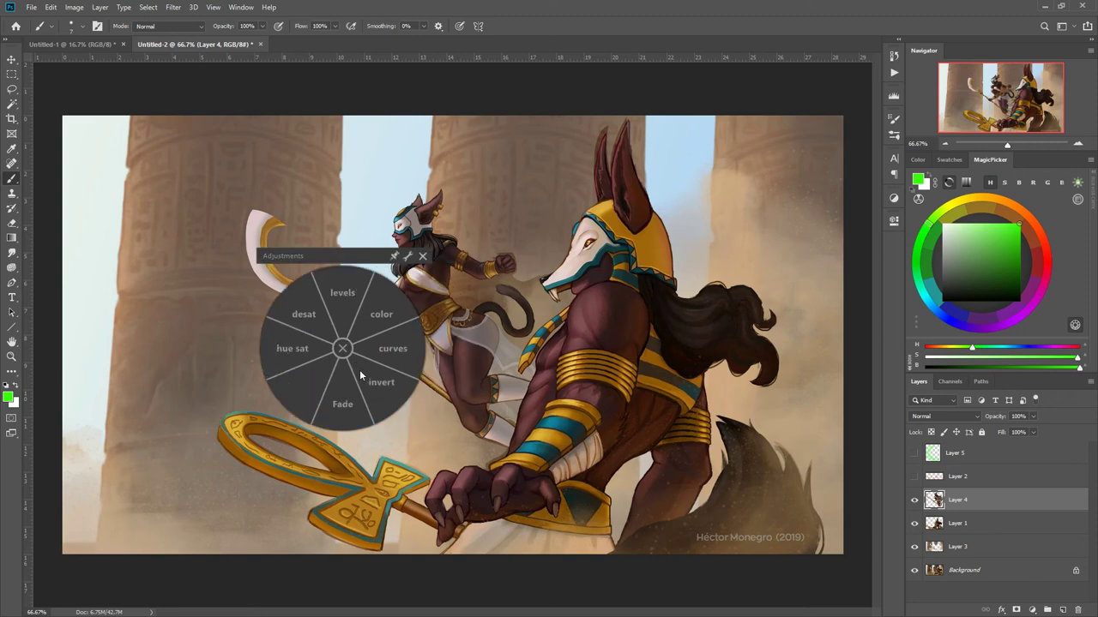
left_click(342, 349)
right_click(342, 349)
left_click(292, 349)
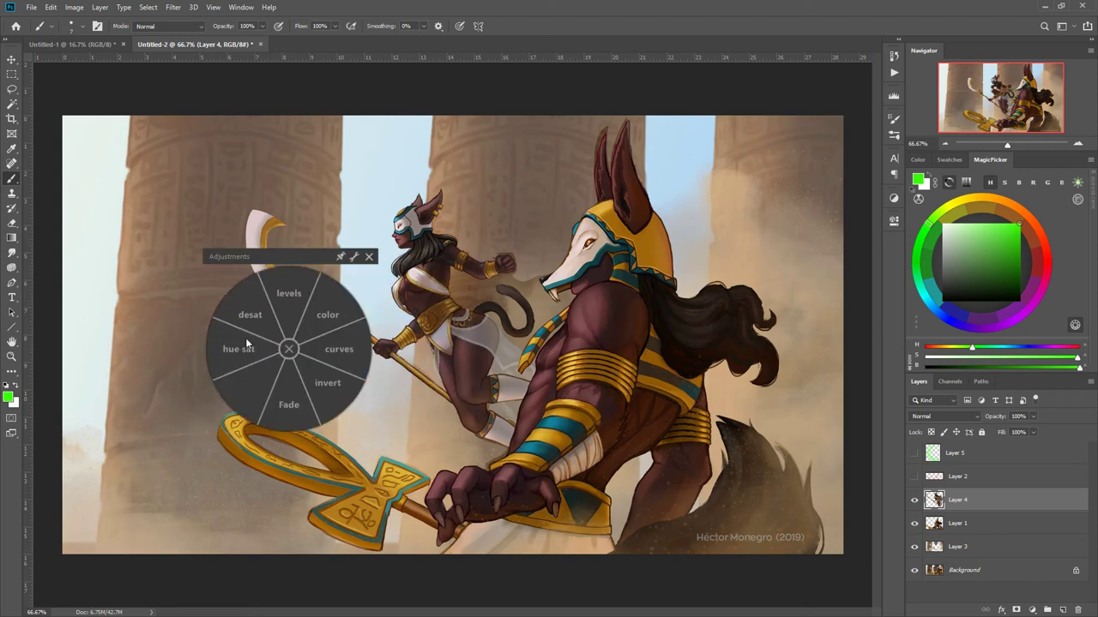
left_click(245, 342)
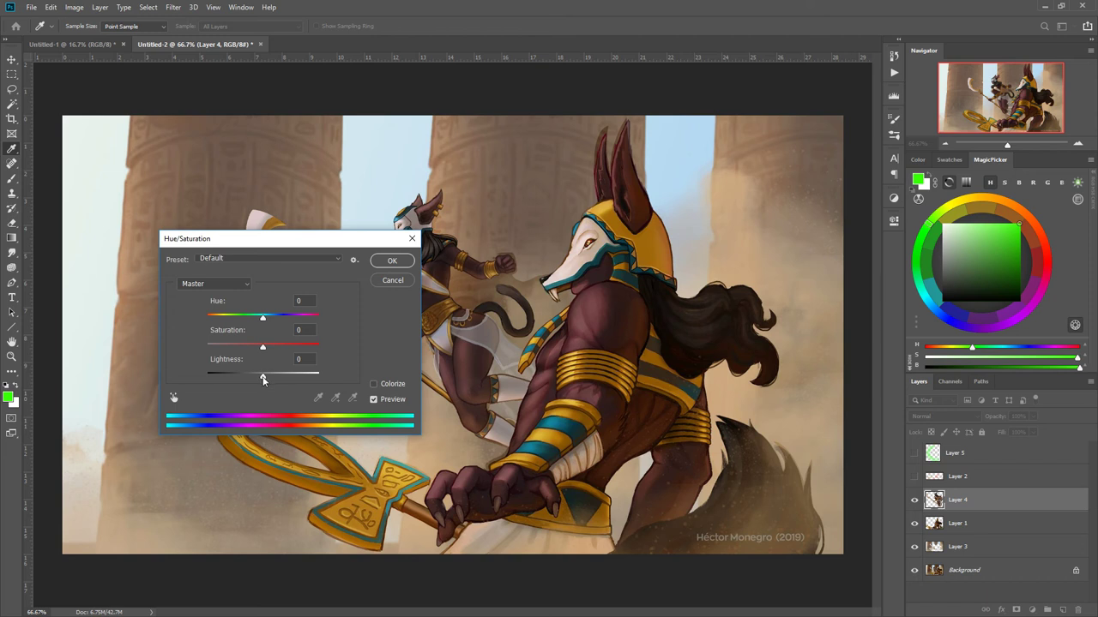
left_click_drag(263, 378, 266, 377)
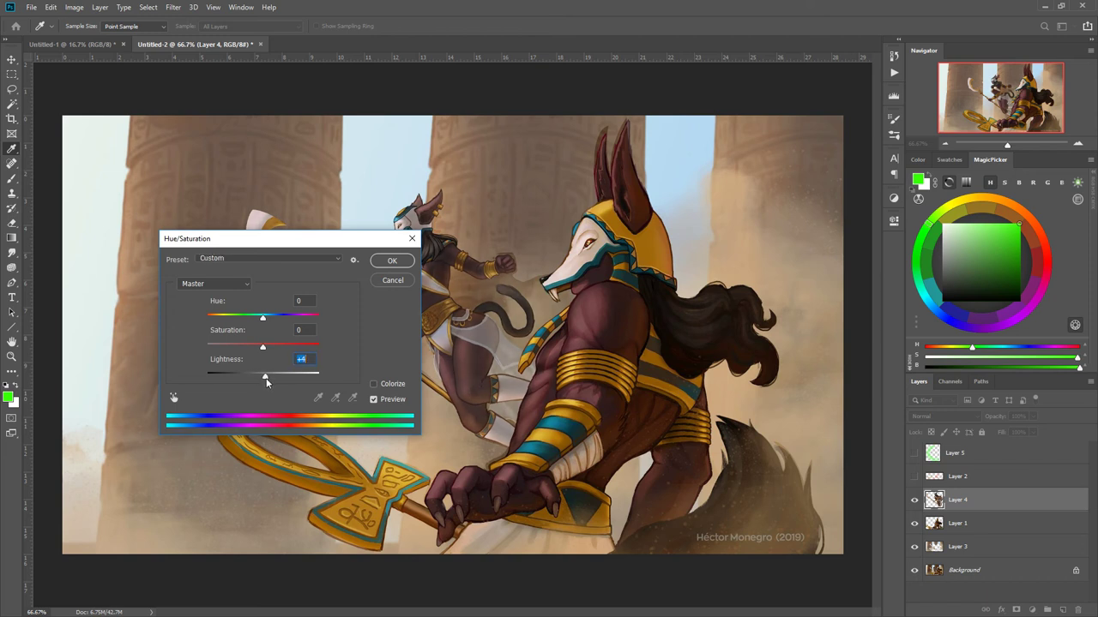
left_click(392, 260)
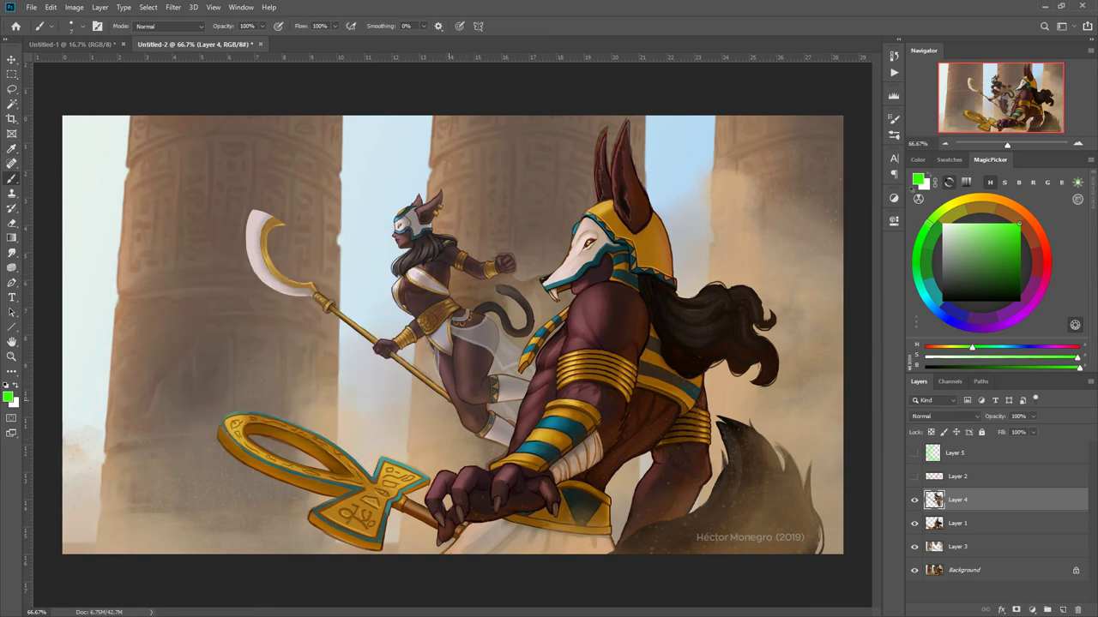
Step: Sample the dusty beige from the background and set up the Soft Round Pressure Opacity brush at 432 px
left_click(813, 371, "alt")
right_click(743, 354)
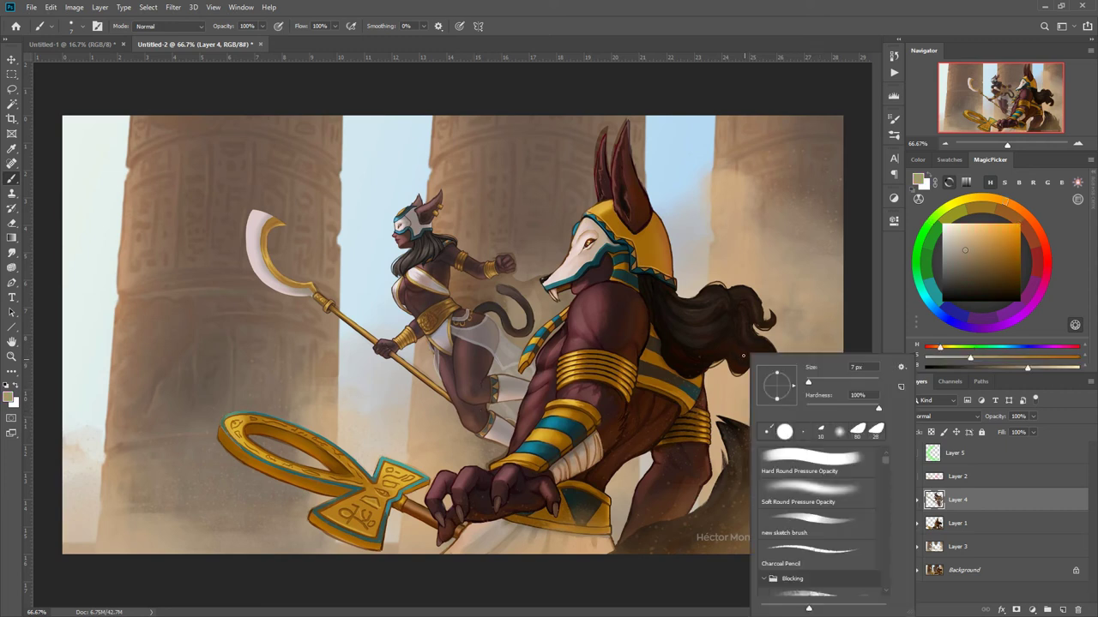
left_click(805, 491)
left_click(874, 386)
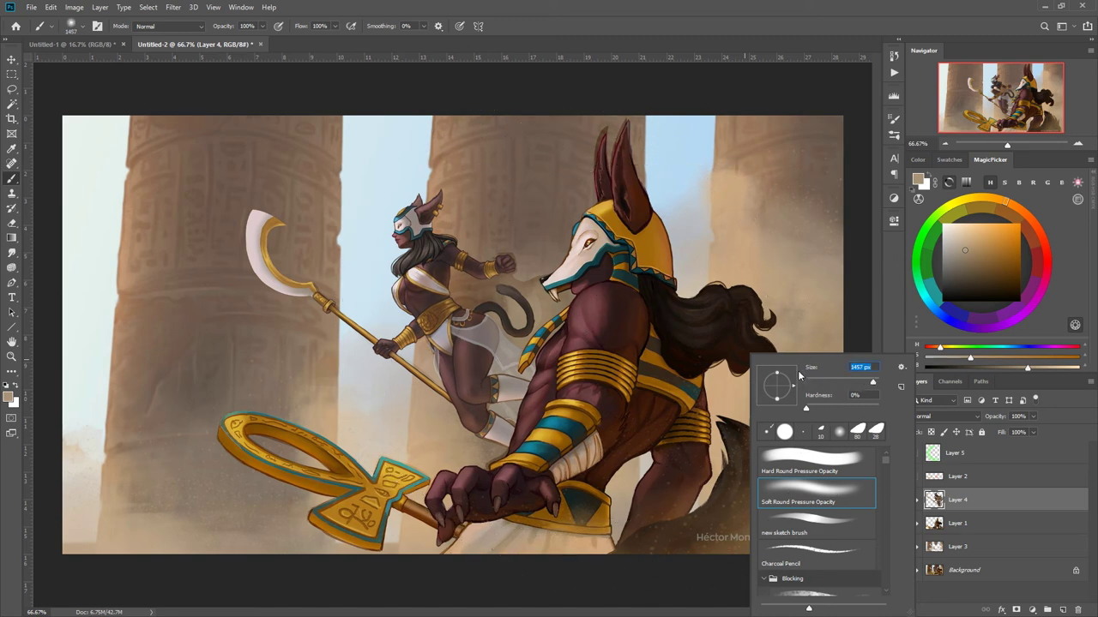
left_click_drag(863, 382, 870, 385)
Step: Try brushing beige haze directly onto Layer 4 over the cat-masked figure's legs, both above and below the jackal figure's layer
mouse_move(523, 330)
left_mouse_down()
mouse_move(538, 307)
mouse_move(458, 400)
mouse_move(450, 391)
left_mouse_up()
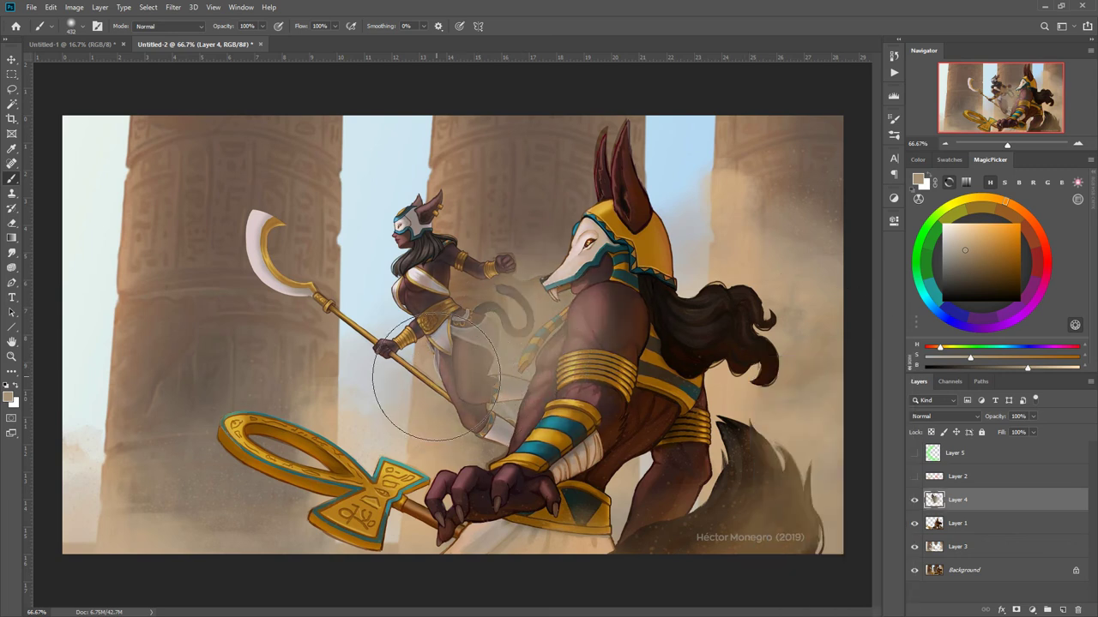
key("ctrl+z")
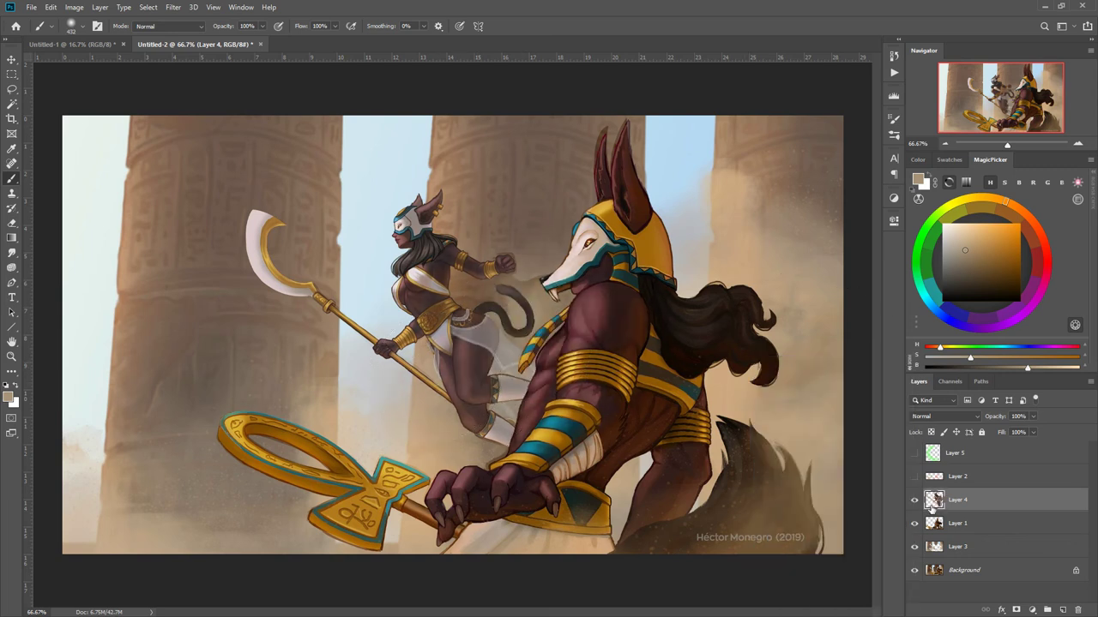
key("ctrl+bracketleft")
mouse_move(523, 314)
left_mouse_down()
mouse_move(530, 350)
mouse_move(517, 375)
mouse_move(470, 422)
mouse_move(433, 432)
mouse_move(516, 488)
left_mouse_up()
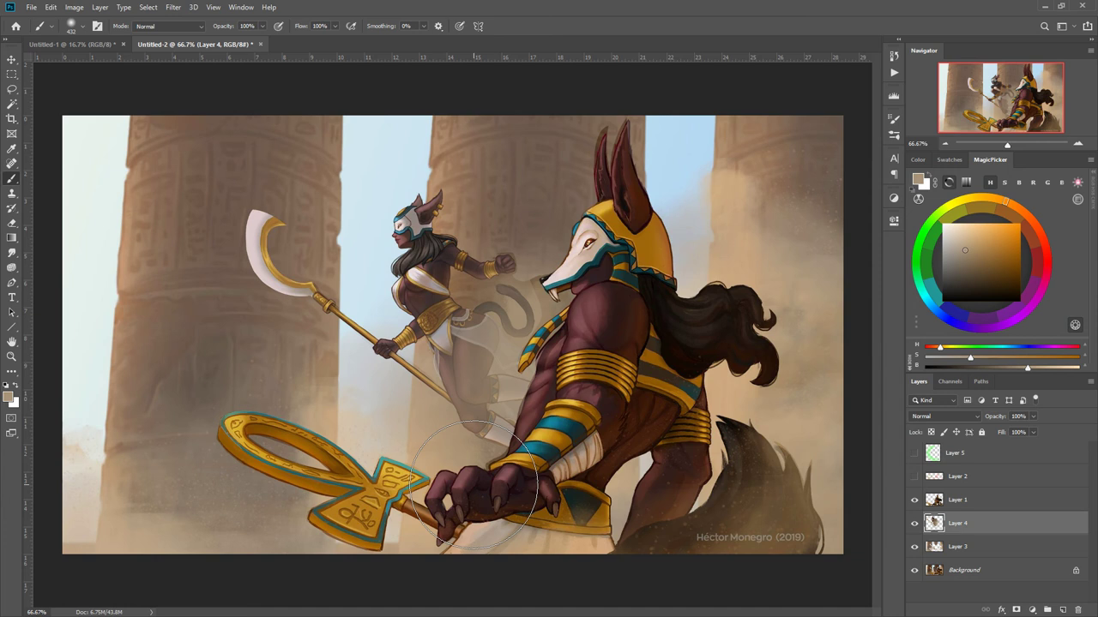
key("ctrl+z")
key("ctrl+z")
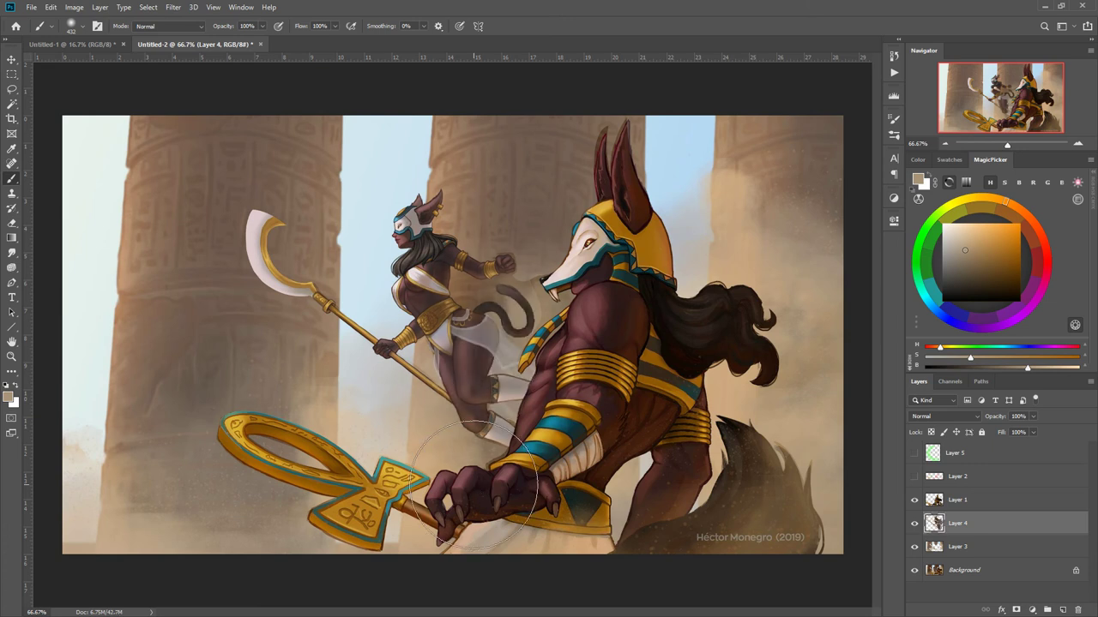
key("ctrl+bracketright")
Step: Brush beige haze over the cat-masked figure's lower body on a new layer between Layer 4 and Layer 1, at 40% opacity
left_click_drag(954, 503, 944, 532)
left_click(1061, 603)
mouse_move(527, 265)
left_mouse_down()
mouse_move(518, 301)
mouse_move(421, 471)
left_mouse_up()
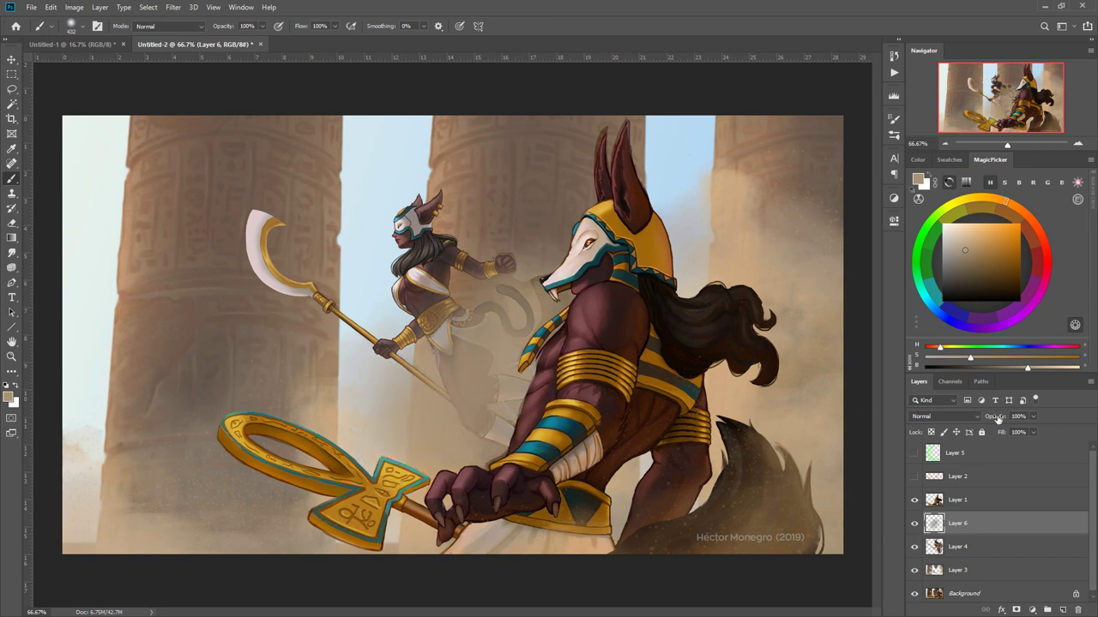
left_click_drag(1004, 417, 991, 422)
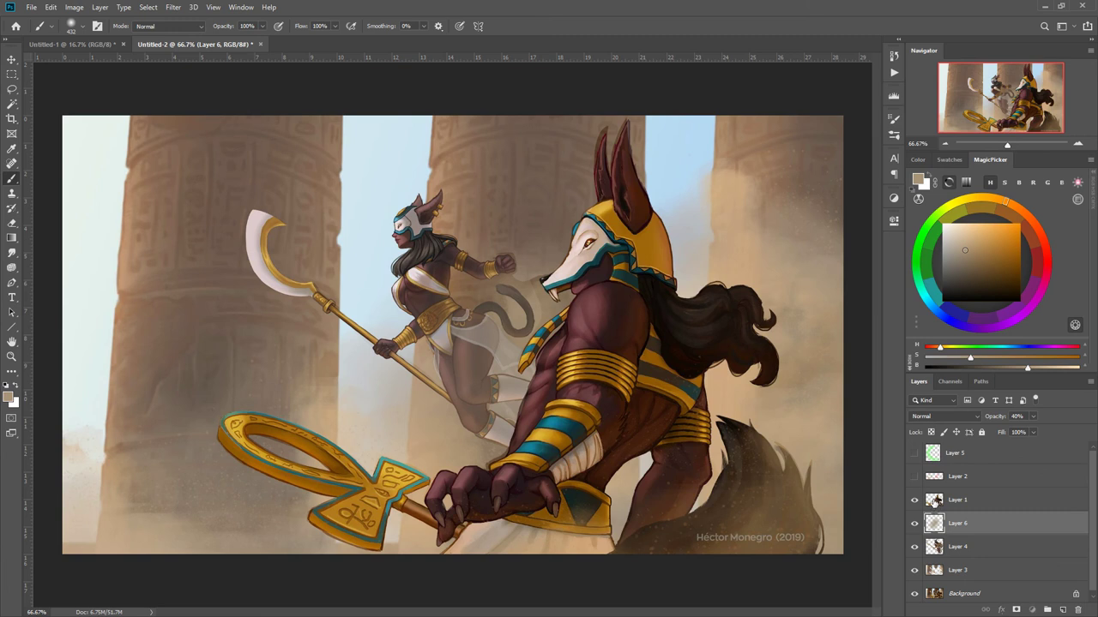
Step: Lasso the jackal figure's near arm and hand on Layer 1 and cut the selection to a new layer
left_click(934, 502)
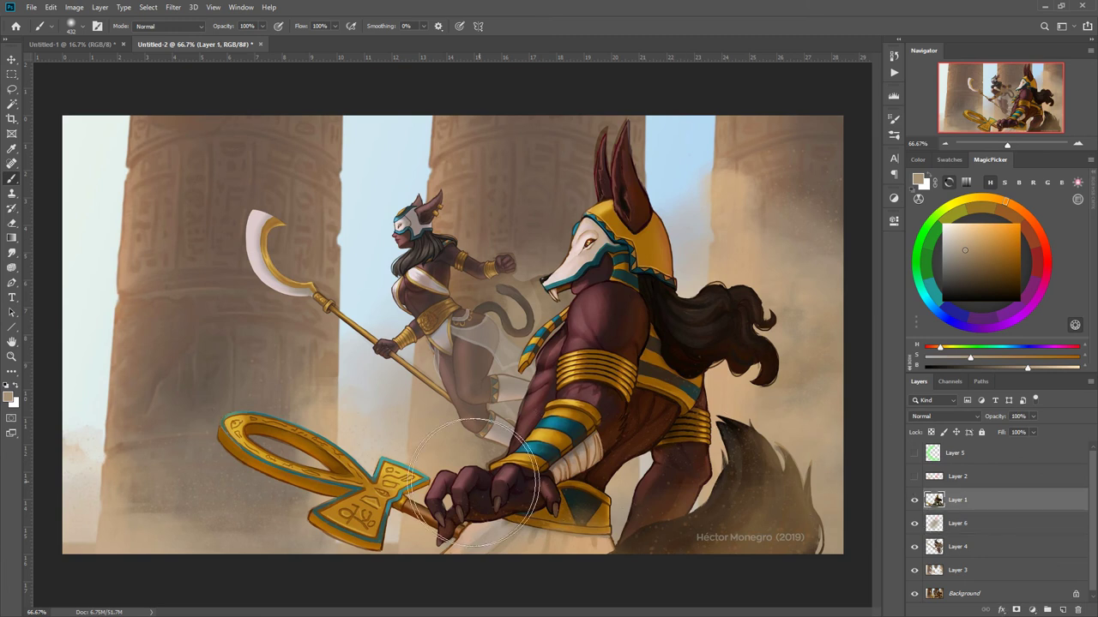
left_click(11, 90)
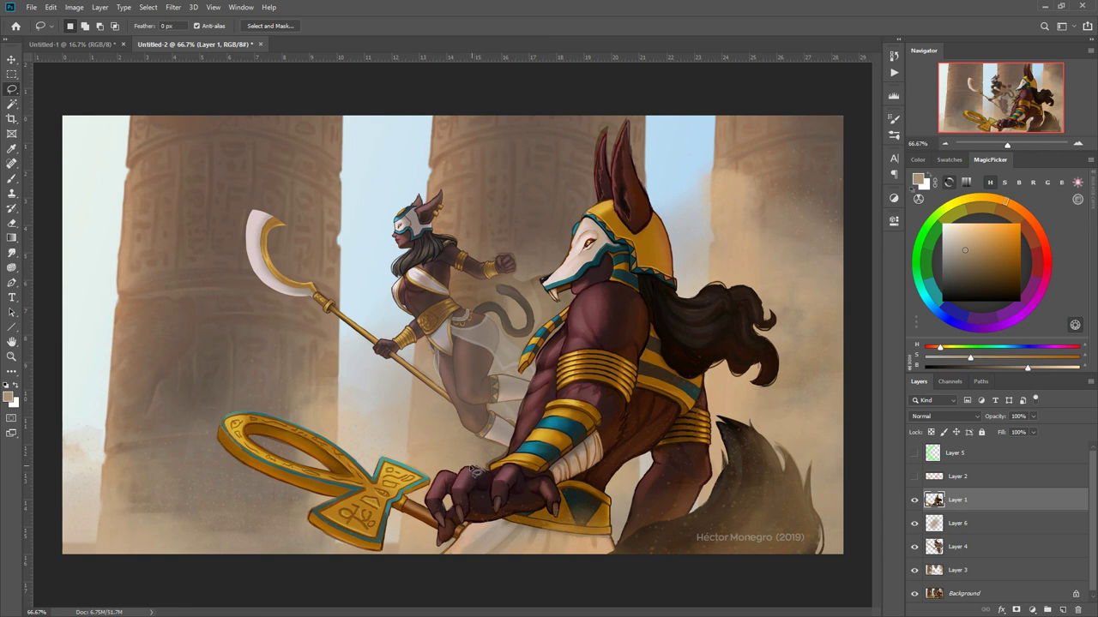
mouse_move(474, 472)
left_mouse_down()
mouse_move(432, 498)
mouse_move(439, 552)
mouse_move(476, 527)
mouse_move(567, 514)
mouse_move(577, 484)
mouse_move(641, 438)
mouse_move(644, 271)
mouse_move(581, 296)
mouse_move(583, 330)
mouse_move(550, 406)
mouse_move(567, 423)
mouse_move(545, 423)
mouse_move(485, 467)
left_mouse_up()
right_click(588, 219)
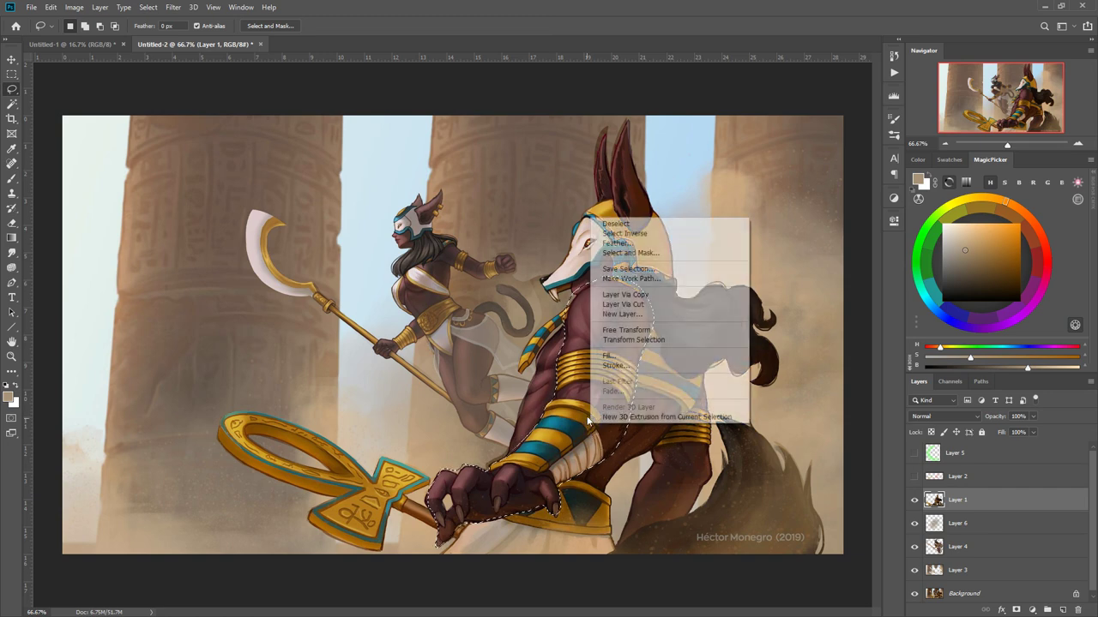
left_click(623, 305)
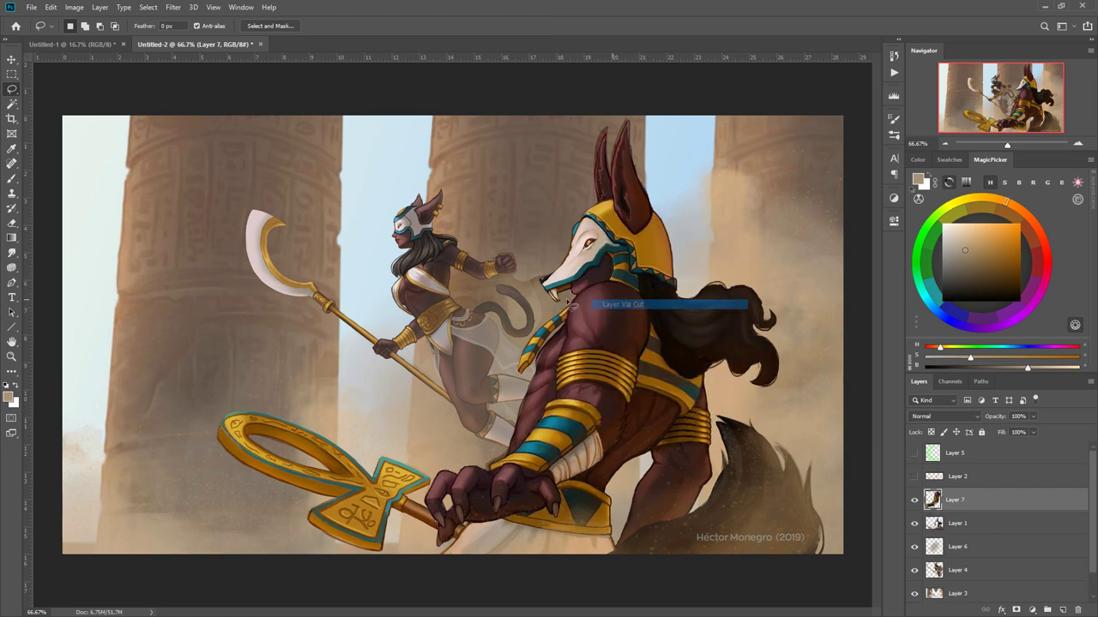
Step: Darken the jackal figure's separated arm layer with a Hue/Saturation adjustment, setting Lightness to -12
middle_click(595, 413)
left_click(536, 413)
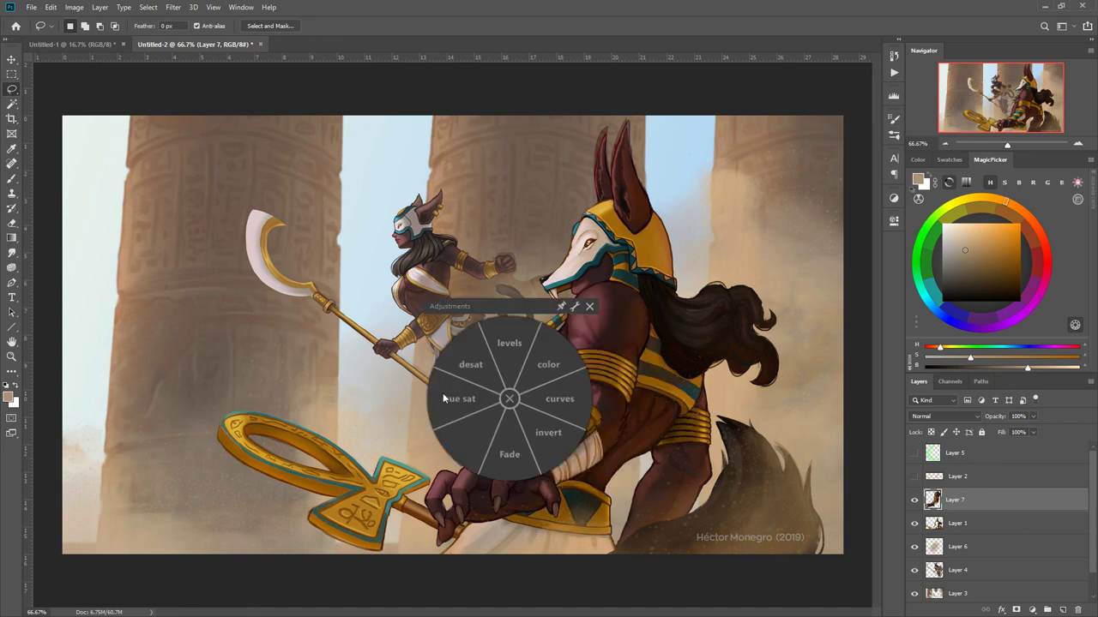
left_click(422, 396)
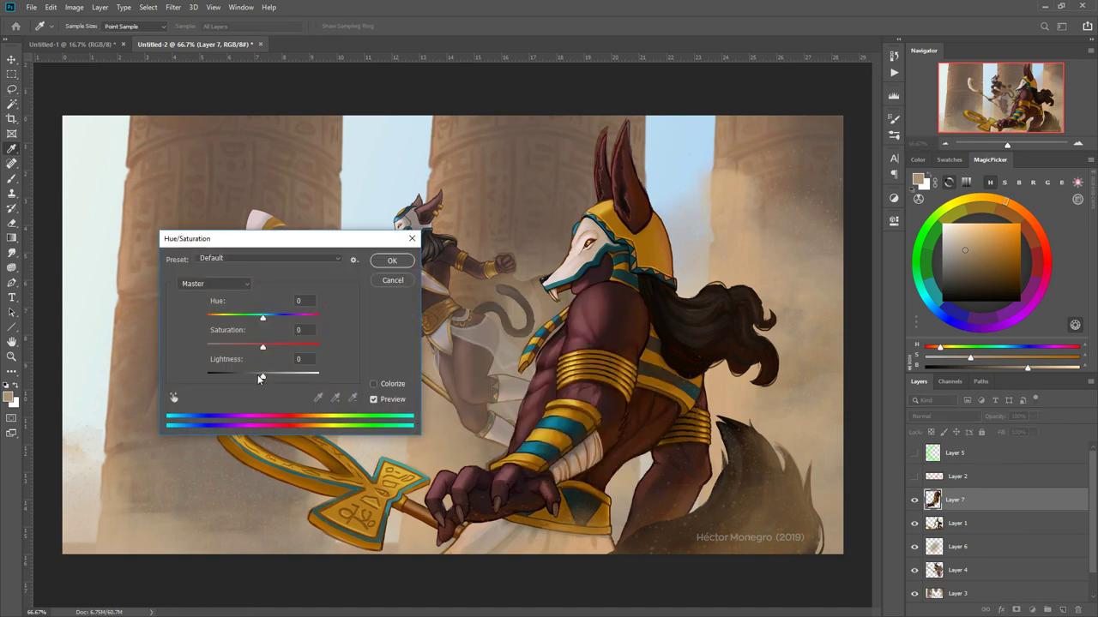
left_click_drag(261, 379, 256, 378)
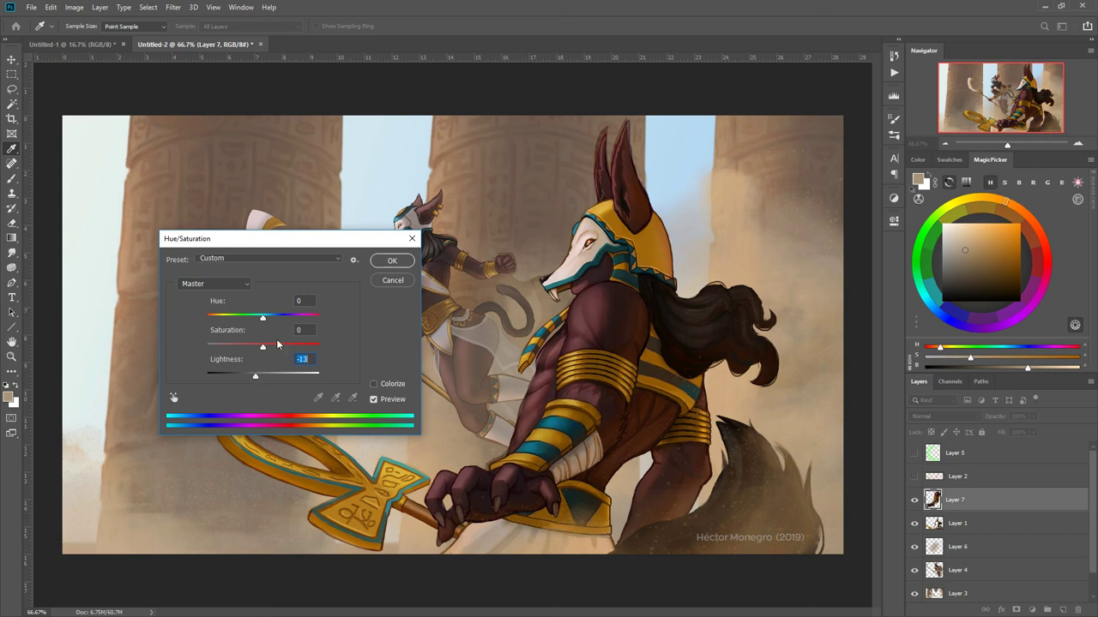
left_click(392, 261)
Step: Brush beige haze over the jackal figure's torso and waist on a new layer between Layer 1 and the separated arm on Layer 7
left_click(939, 522)
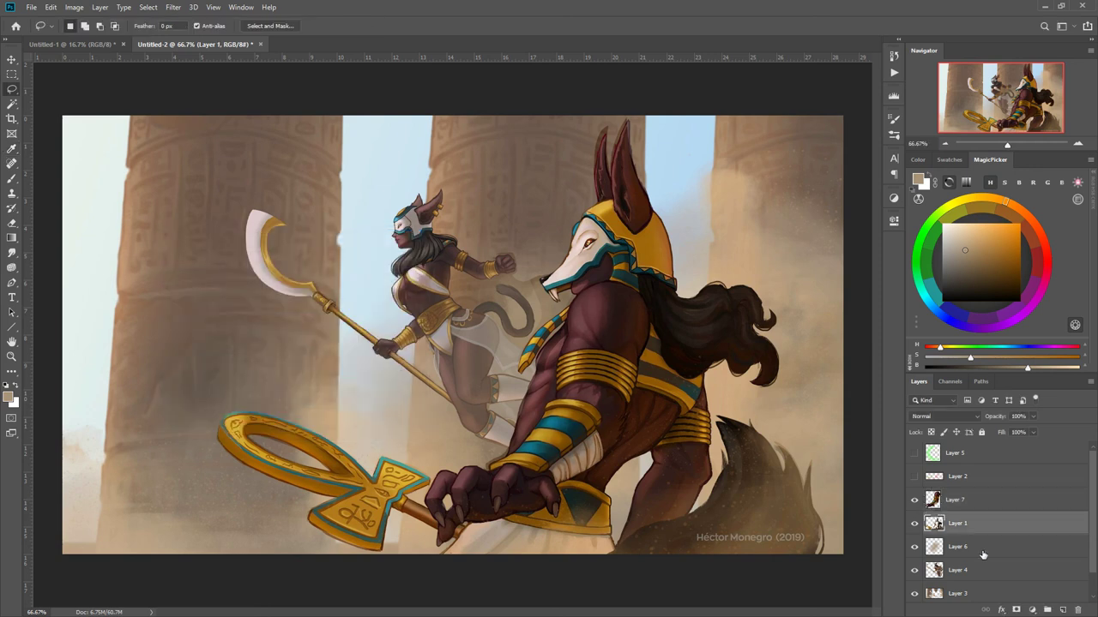
left_click(1062, 610)
right_click(733, 440)
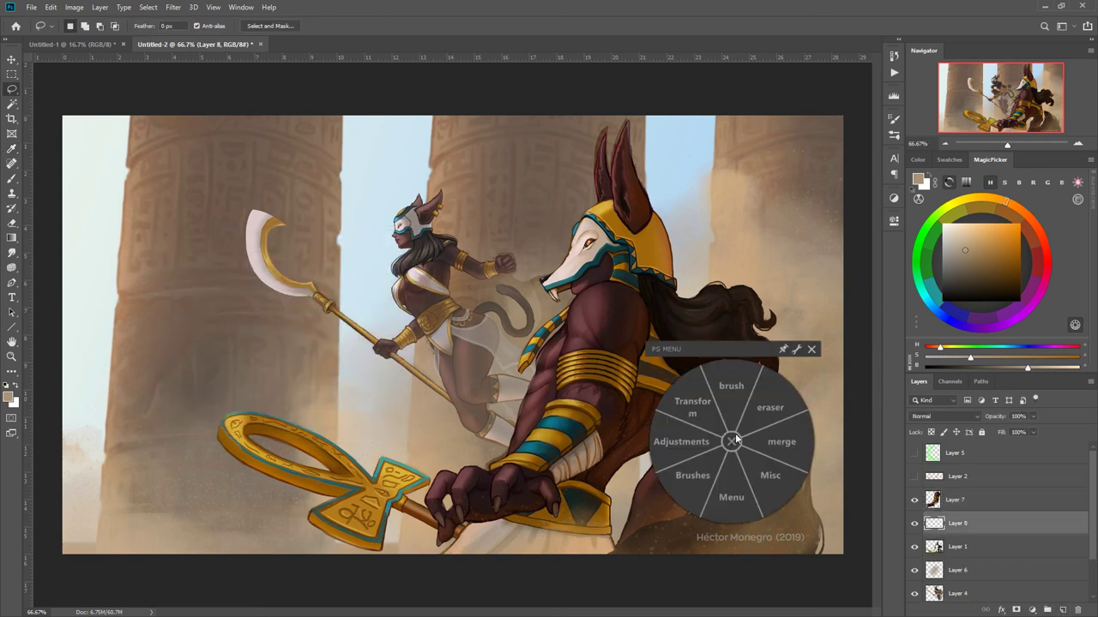
left_click(731, 387)
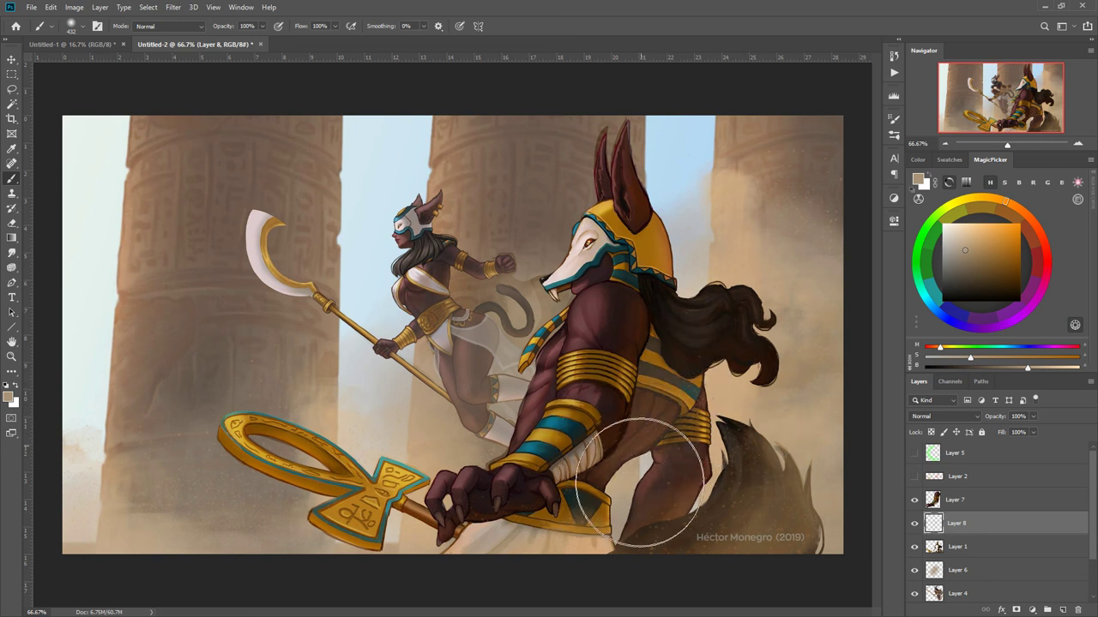
mouse_move(542, 525)
left_mouse_down()
mouse_move(478, 544)
mouse_move(555, 537)
left_mouse_up()
left_click_drag(644, 458, 645, 401)
key("ctrl+z")
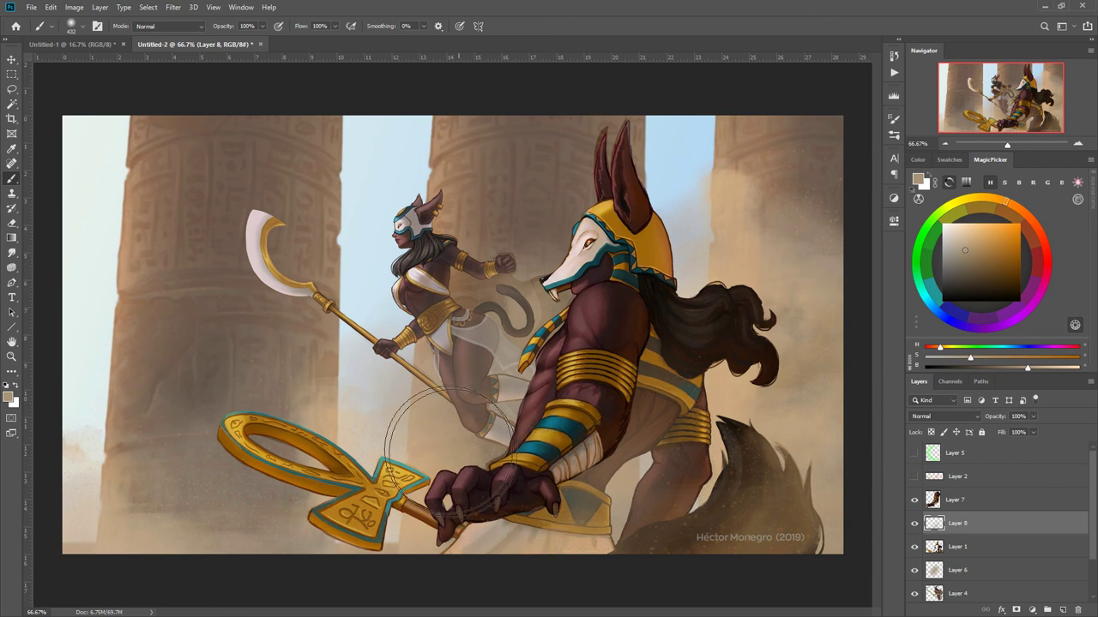